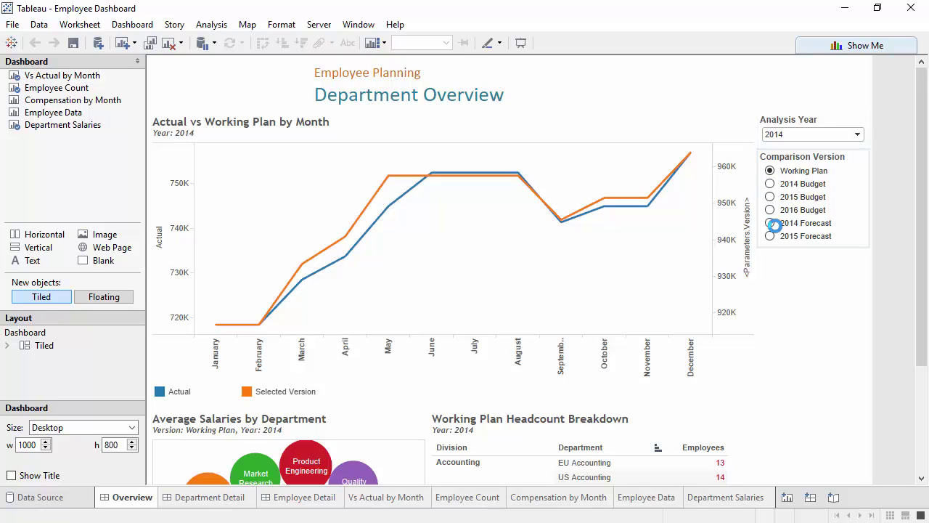
Choose 2014 Budget as the comparison version and open the Department Detail dashboard.
click(776, 246)
key(Down)
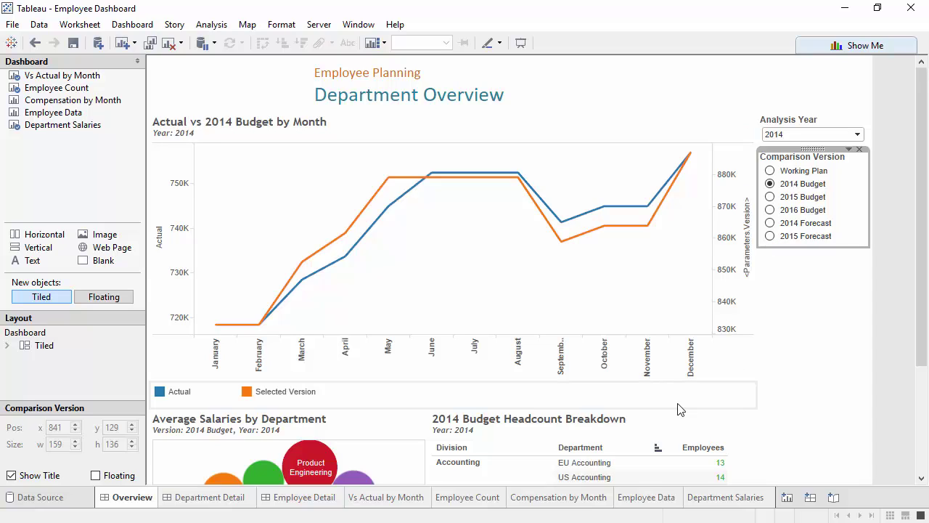
drag(926, 369, 919, 475)
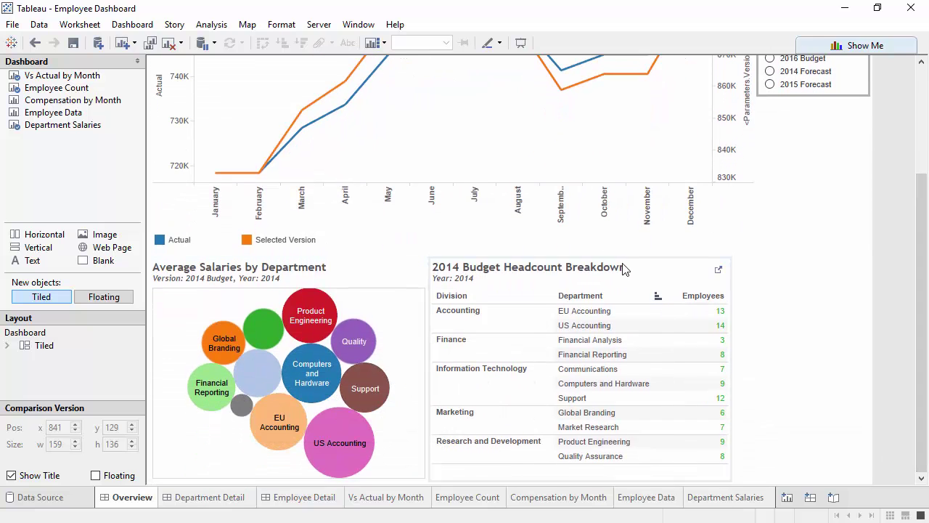
mouse_move(724, 371)
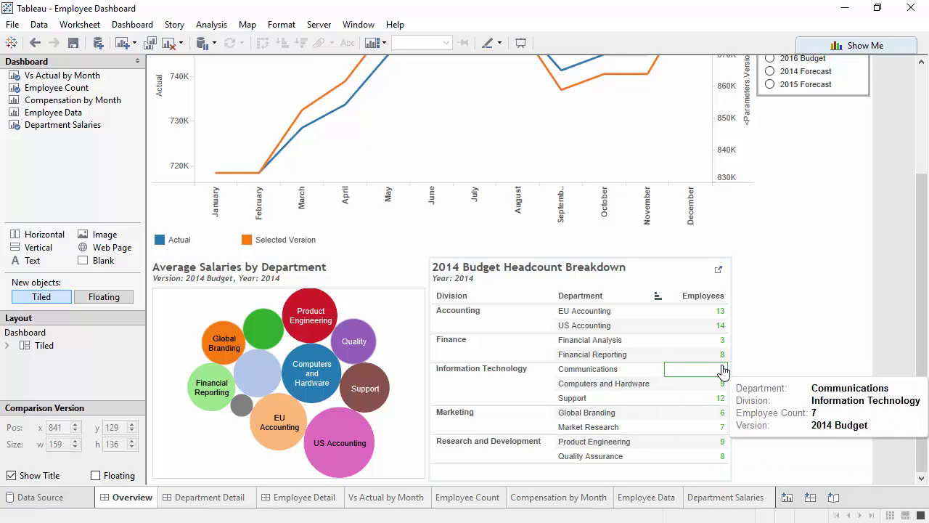
click(203, 497)
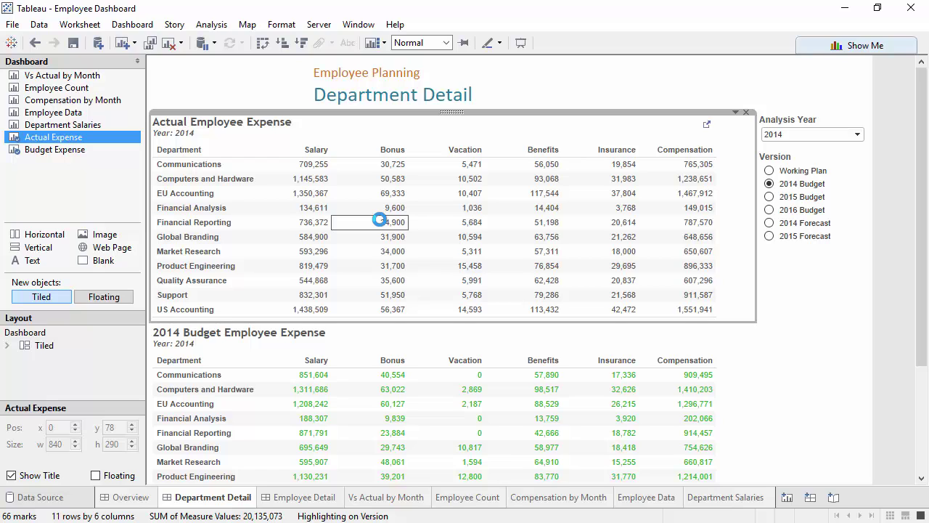
Set the analysis year to 2015, check table values, then switch to the TM1Connect login page.
click(793, 136)
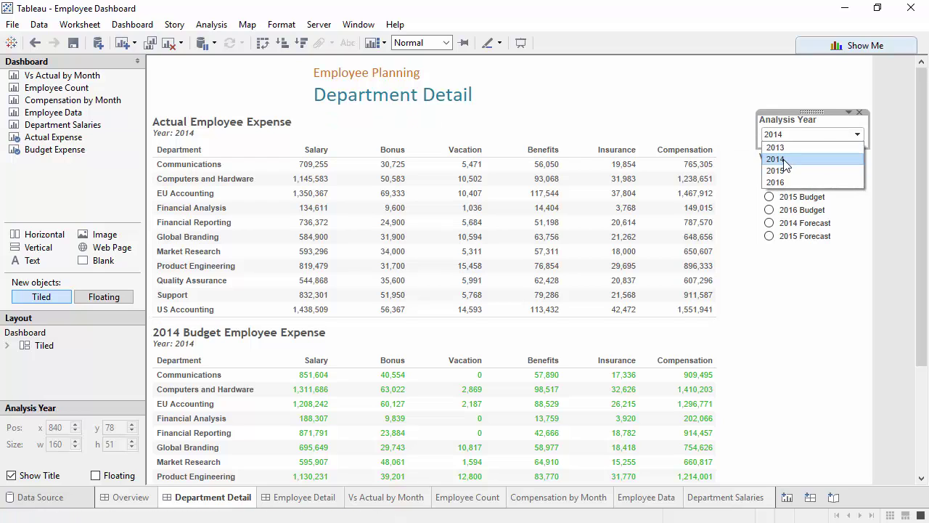
click(783, 159)
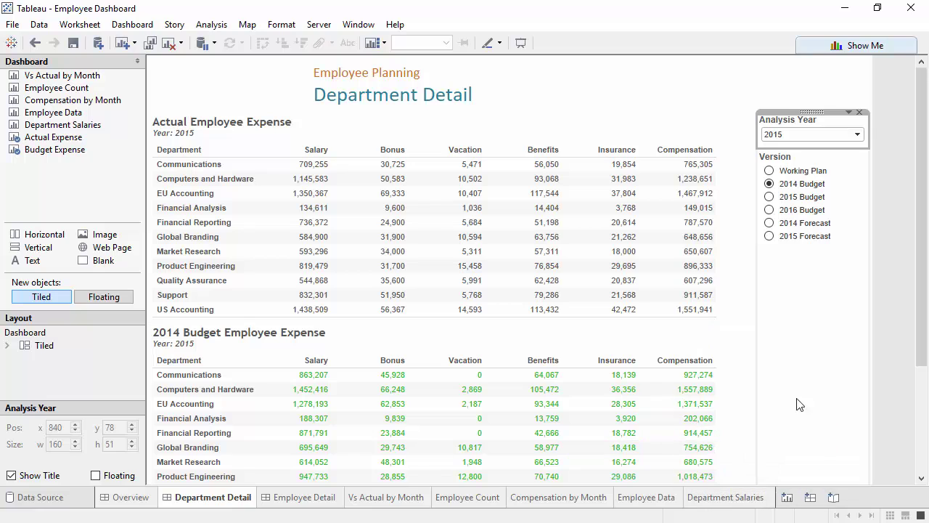
mouse_move(456, 406)
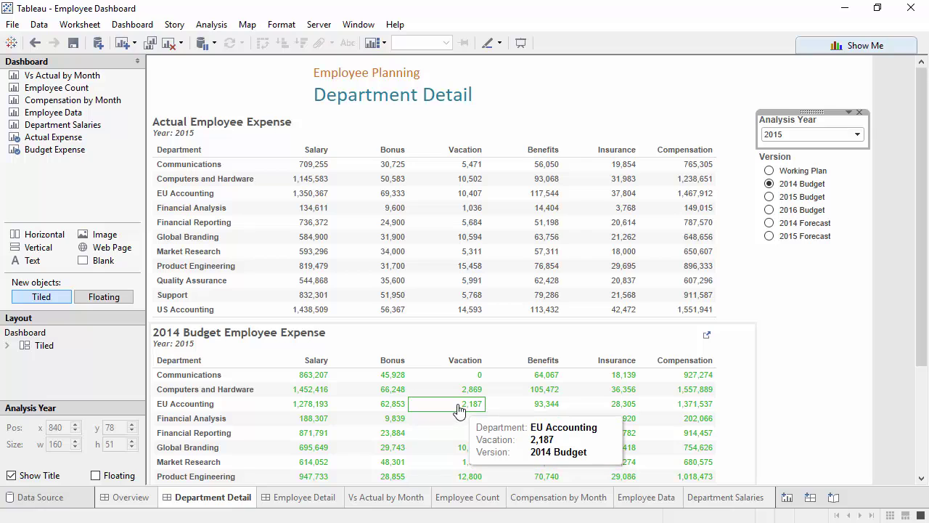
mouse_move(550, 419)
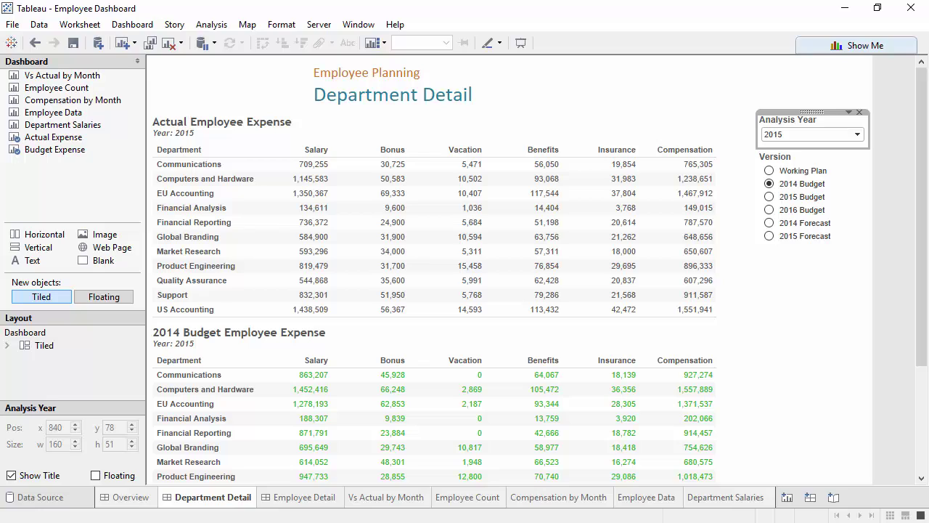
key(alt+Tab)
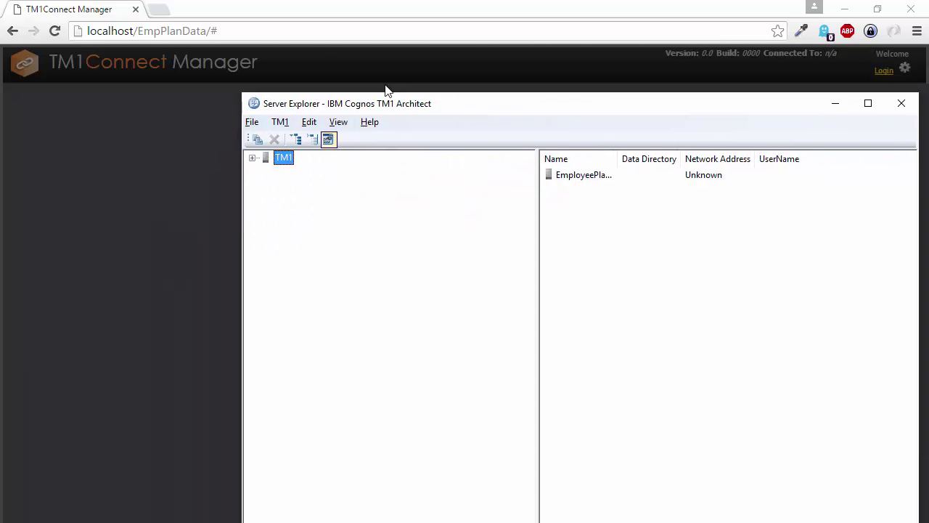
In Server Explorer, log in to the EmployeePlanning server as admin.
drag(387, 90, 313, 42)
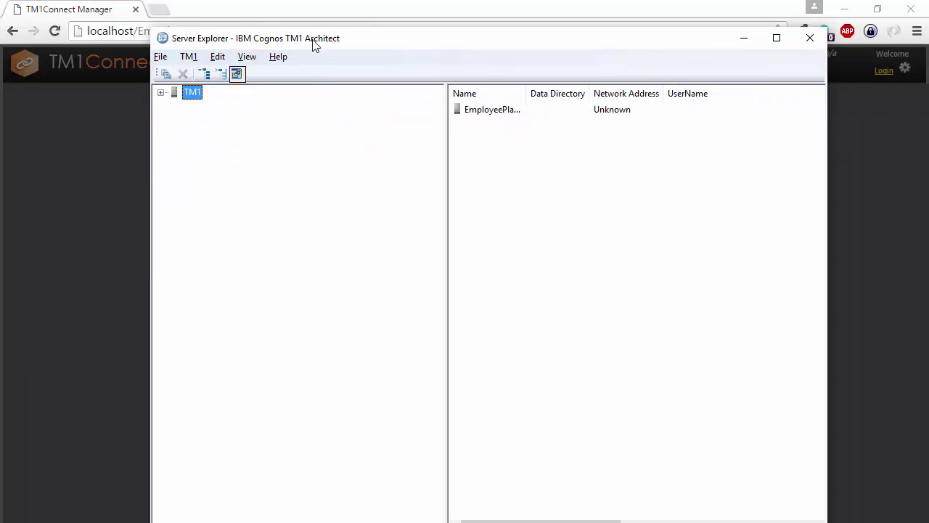
click(160, 93)
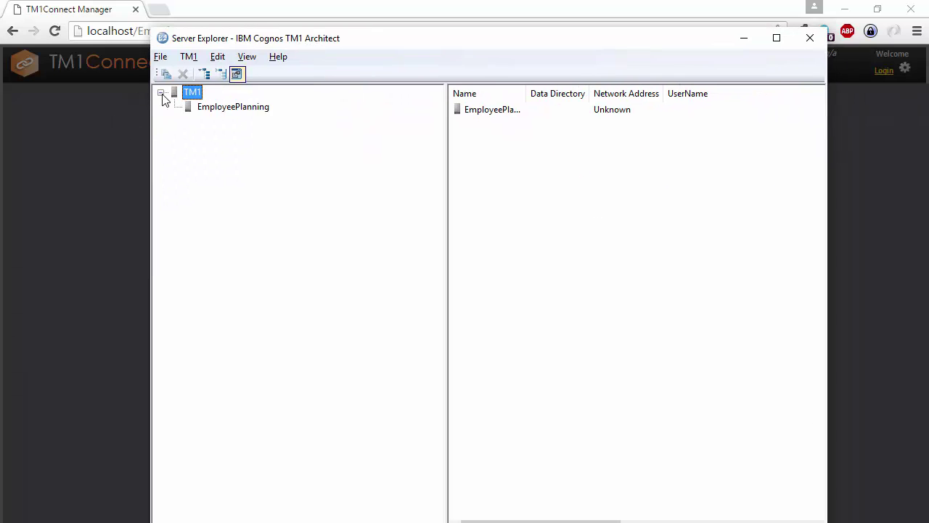
double_click(222, 107)
text(admin)
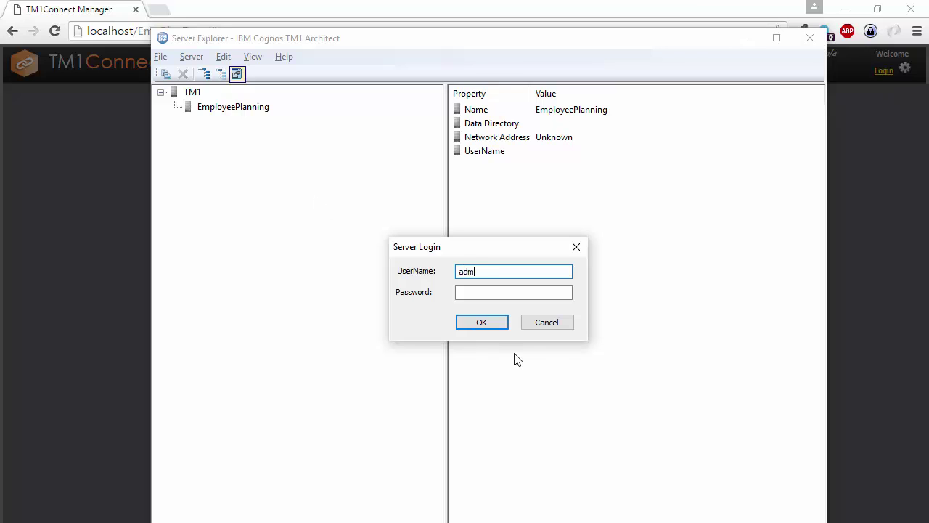
key(Return)
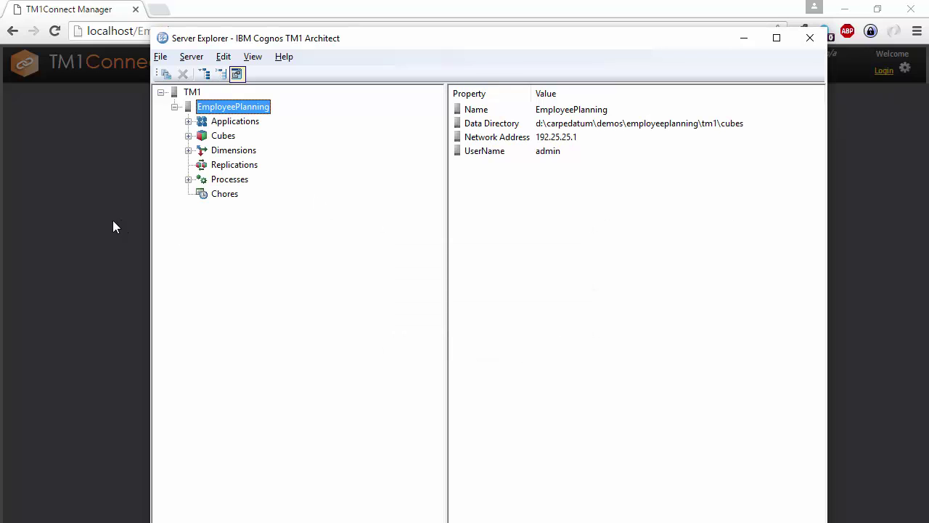
Expand Cubes > Employee By Period > Views and open the EmployeeData view.
click(189, 135)
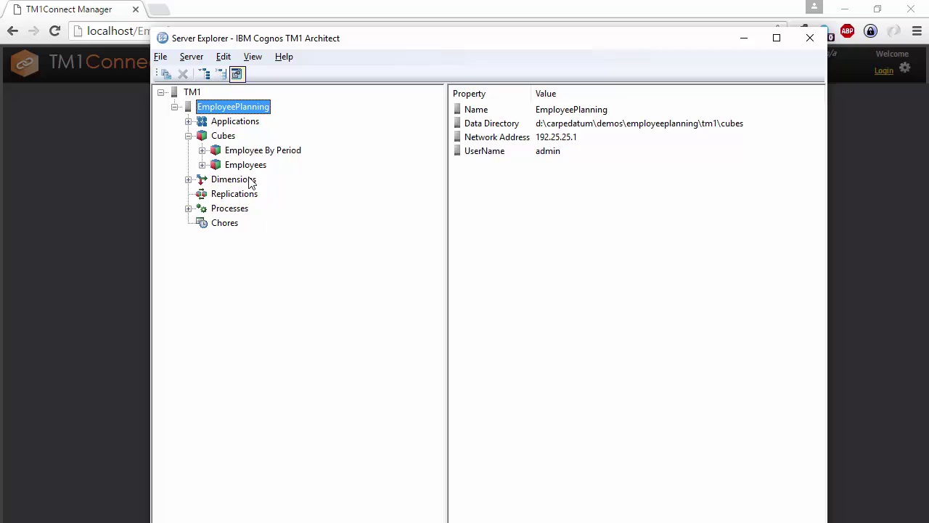
click(246, 153)
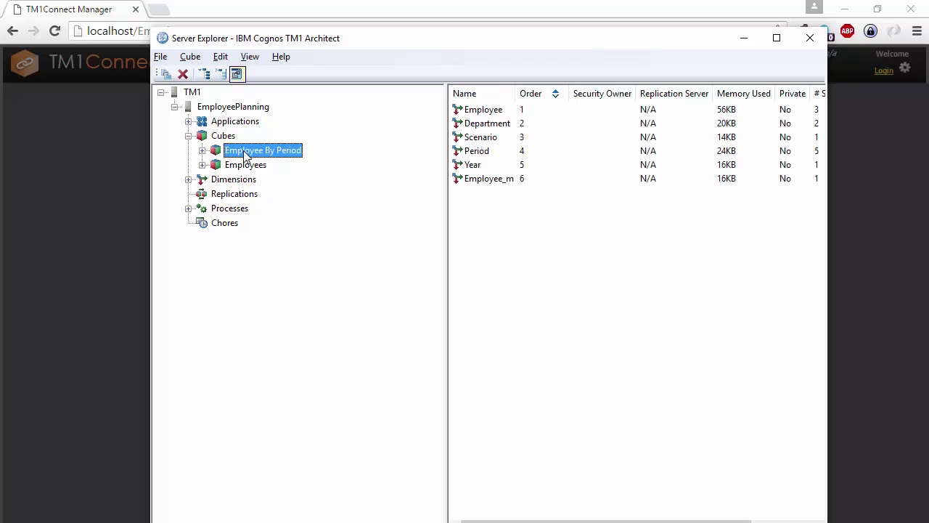
click(202, 151)
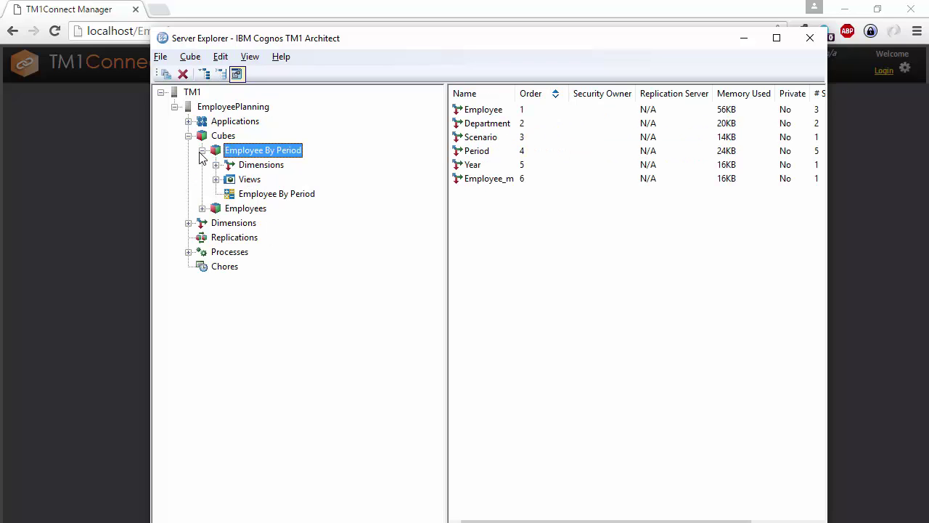
click(203, 208)
click(248, 210)
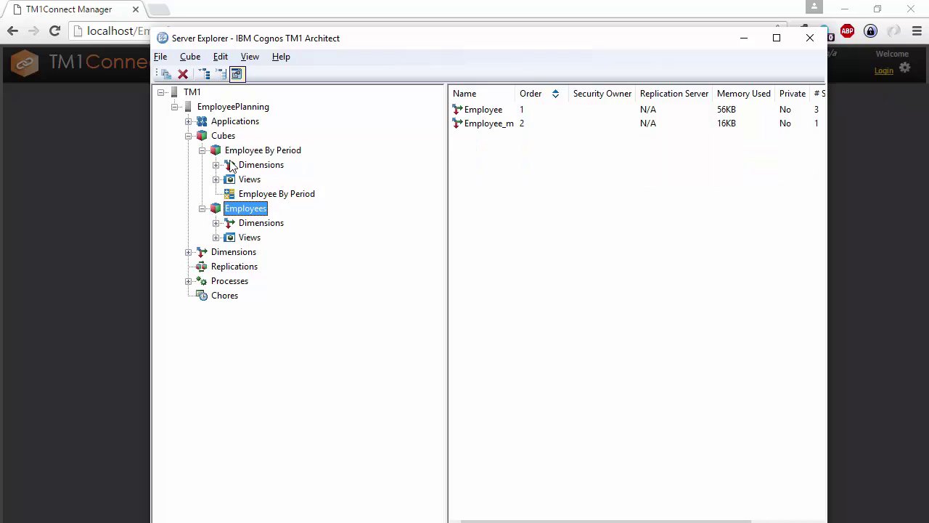
click(216, 165)
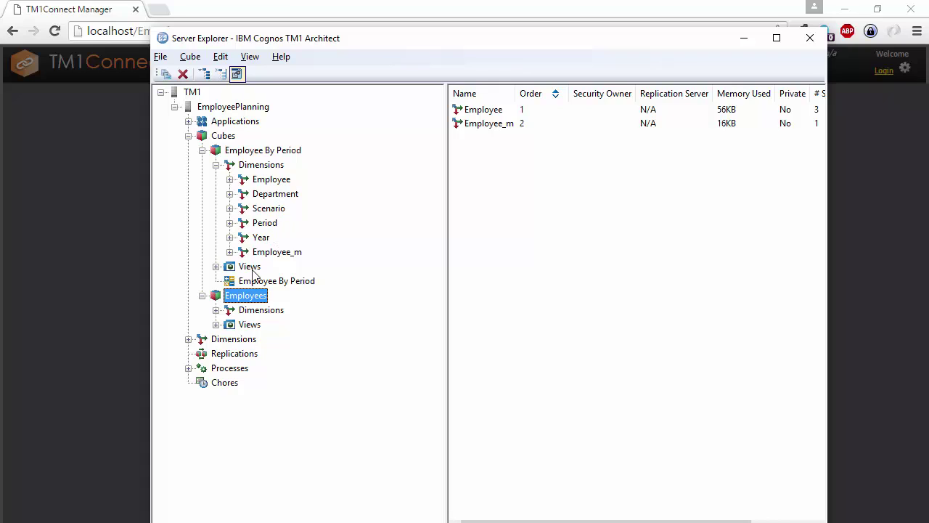
click(217, 267)
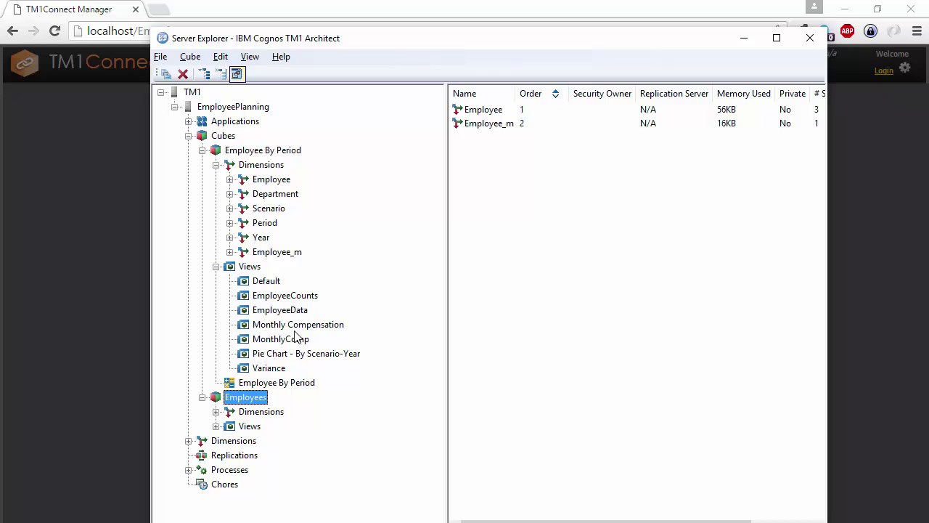
double_click(294, 310)
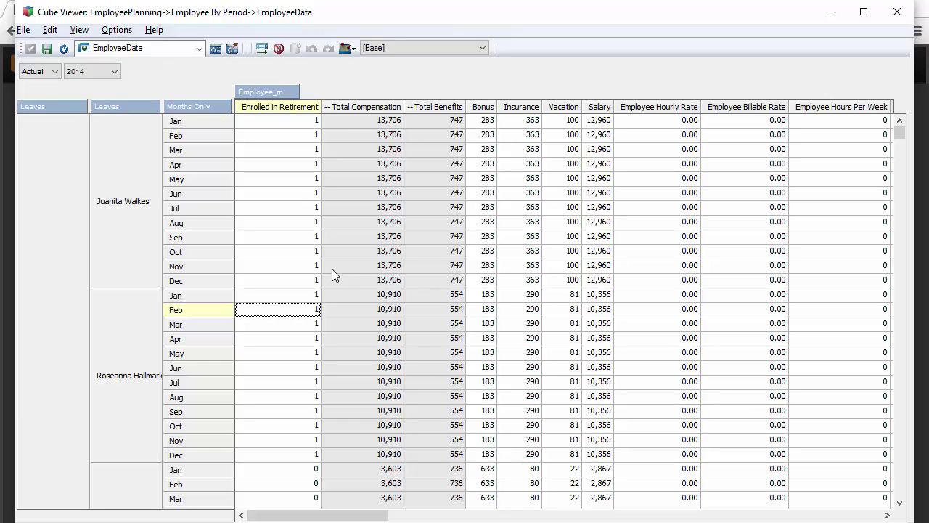
double_click(49, 106)
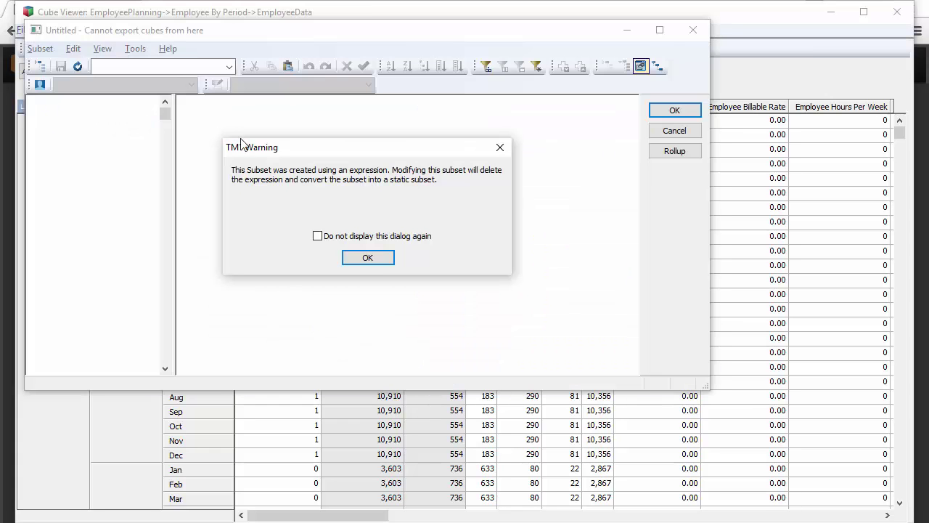
click(368, 257)
key(Escape)
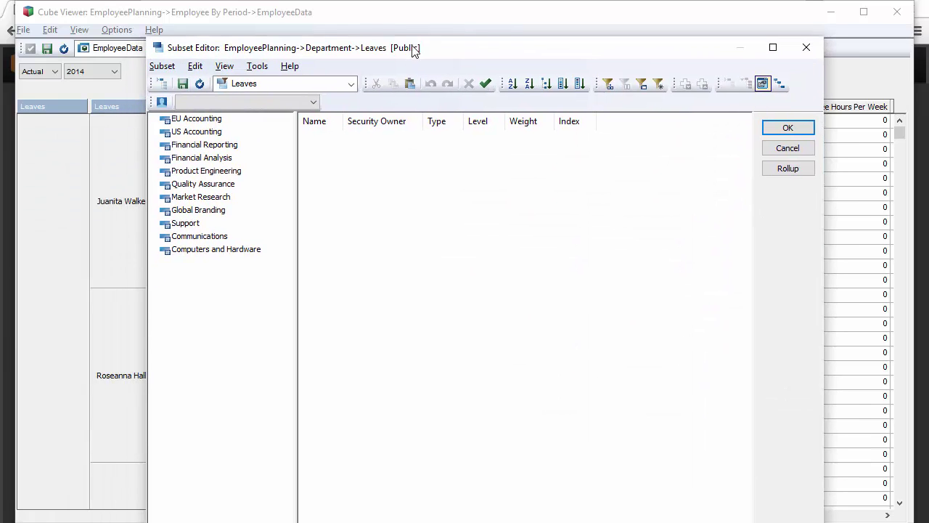
click(160, 83)
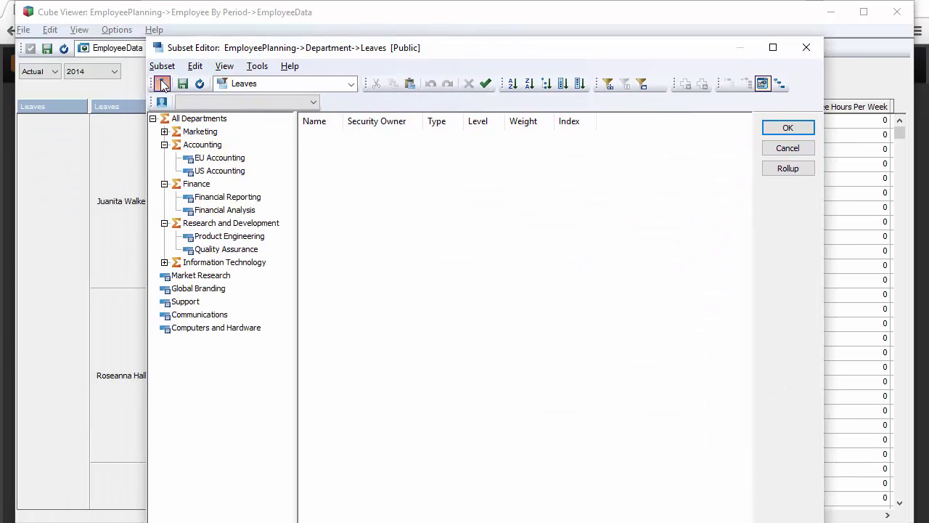
click(547, 84)
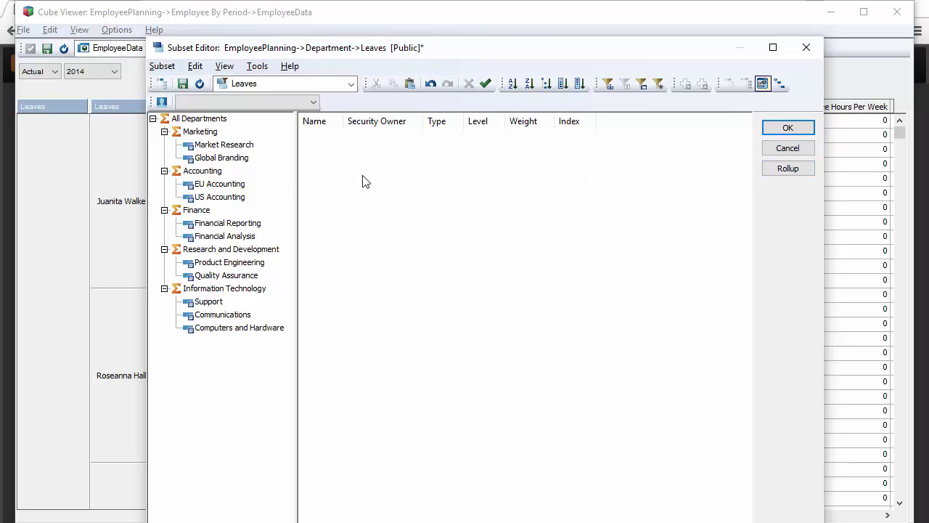
click(788, 149)
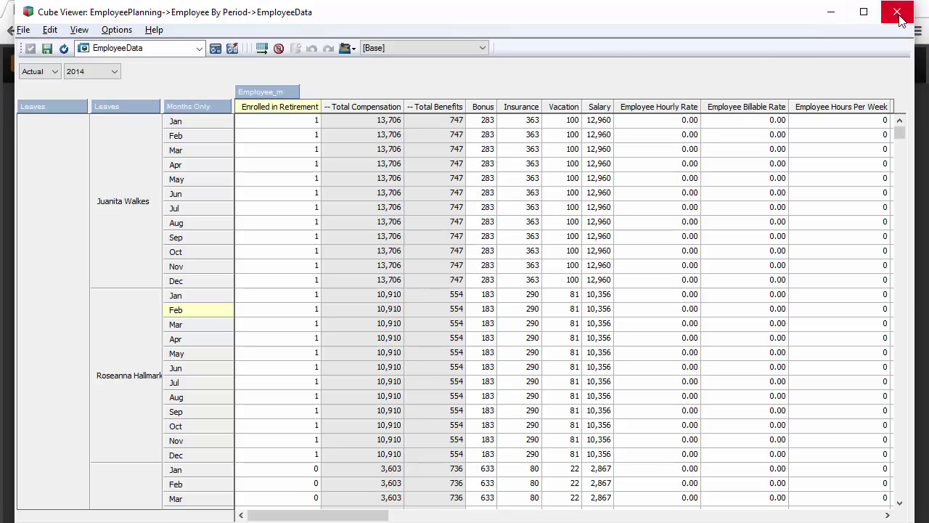
Close the cube view, log in to TM1Connect Manager as admin, and open Employee By Period's Default view.
click(829, 12)
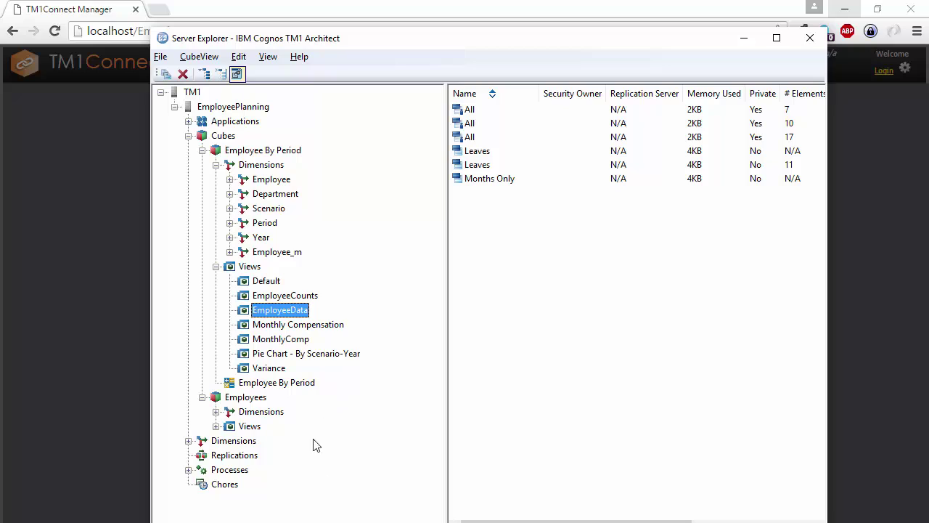
click(100, 215)
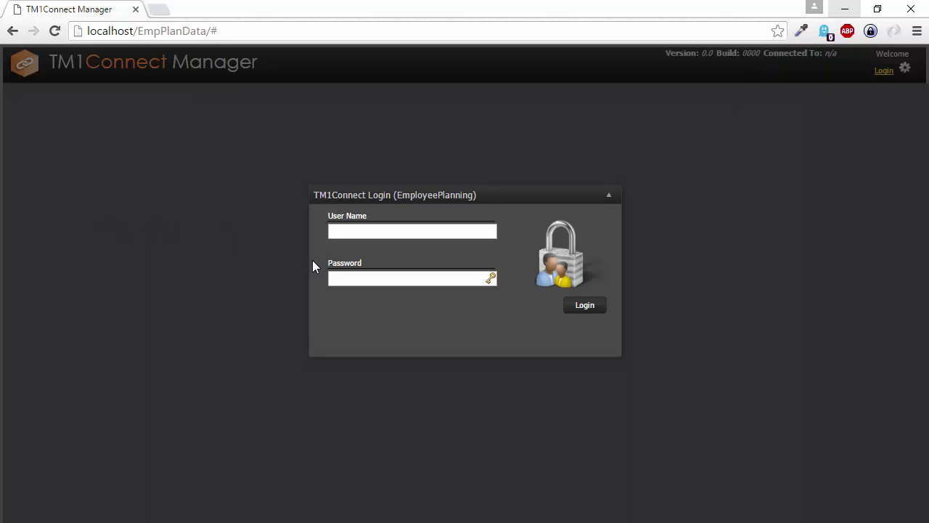
click(355, 231)
text(admin)
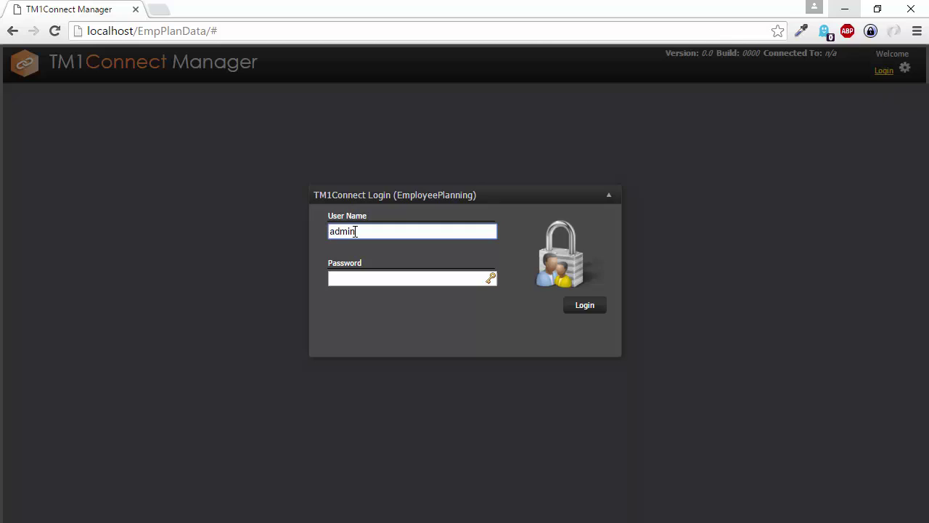
key(Return)
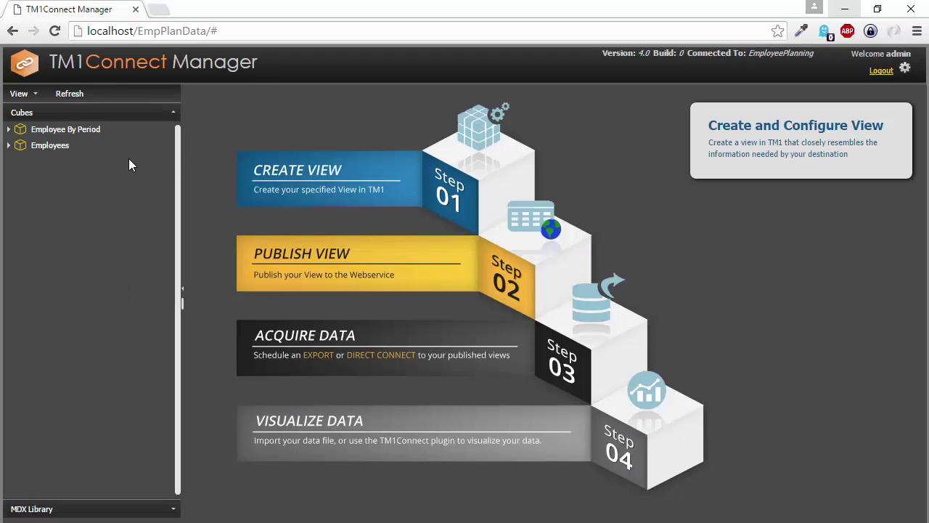
click(9, 130)
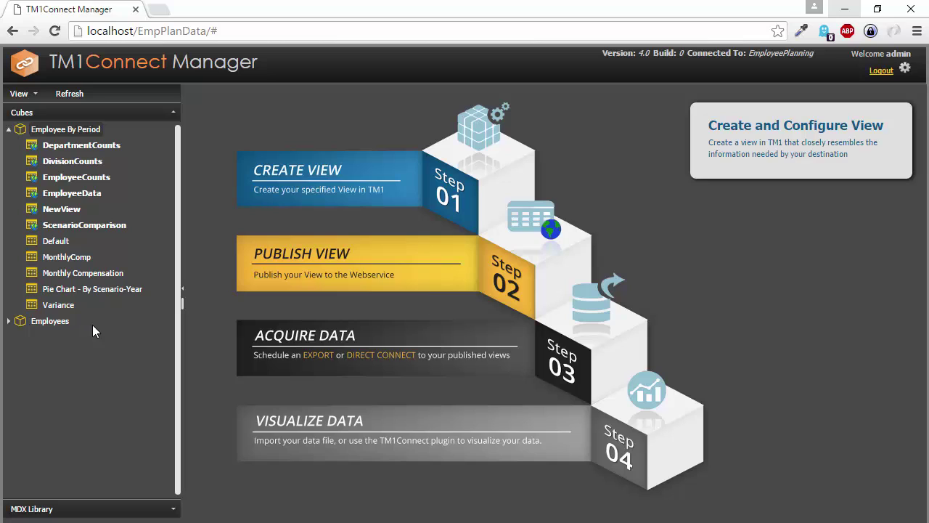
double_click(54, 247)
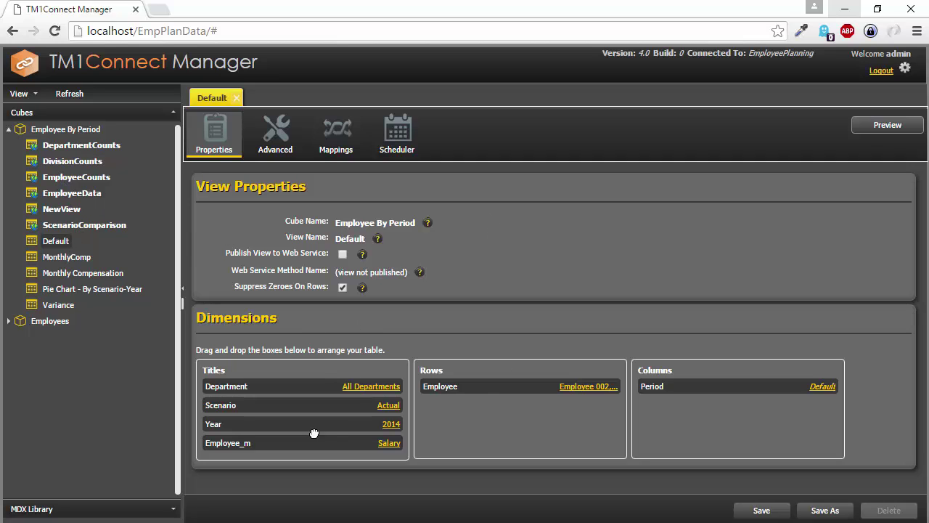
Preview the Default view's data, then move Period into Rows and Employee_m into Columns.
click(887, 125)
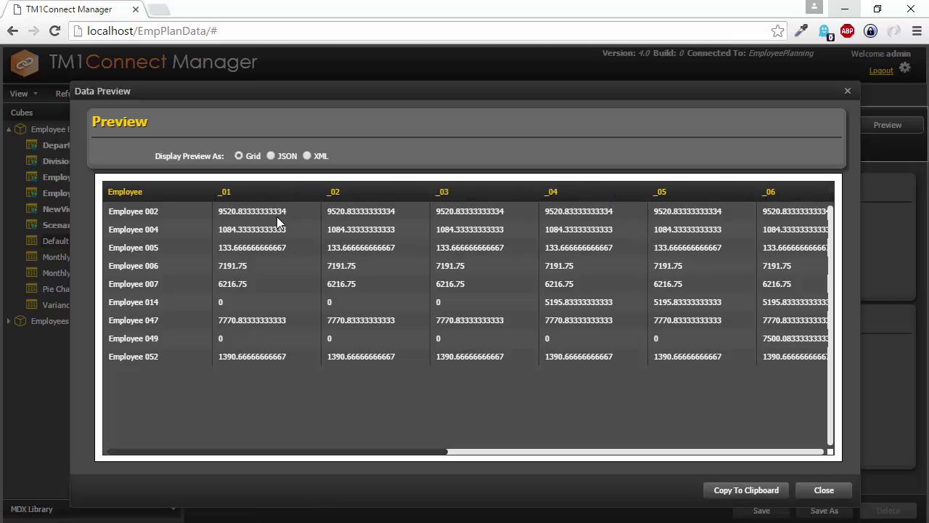
click(847, 91)
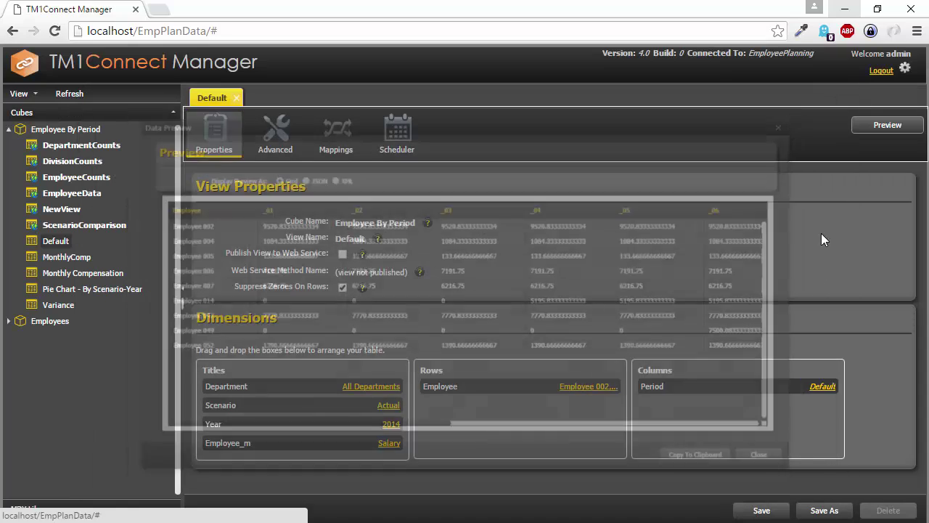
drag(737, 386, 508, 417)
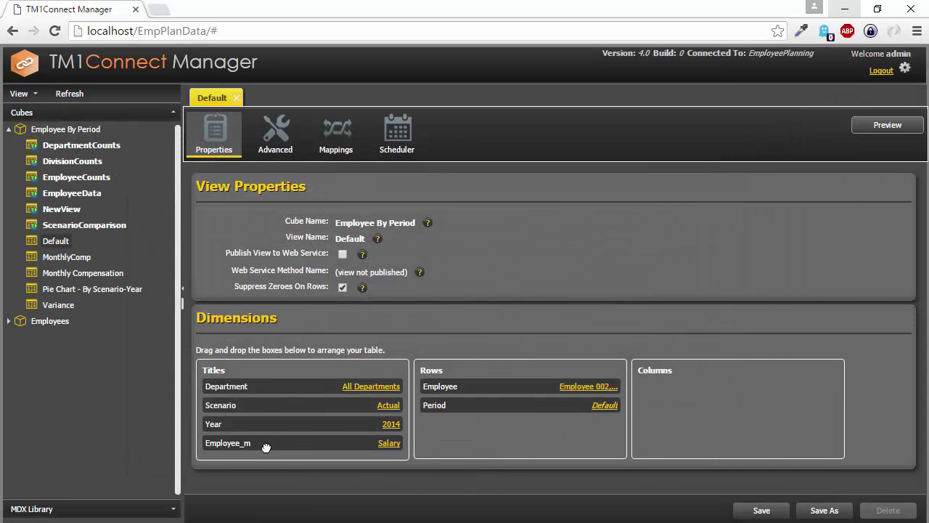
drag(267, 447, 675, 385)
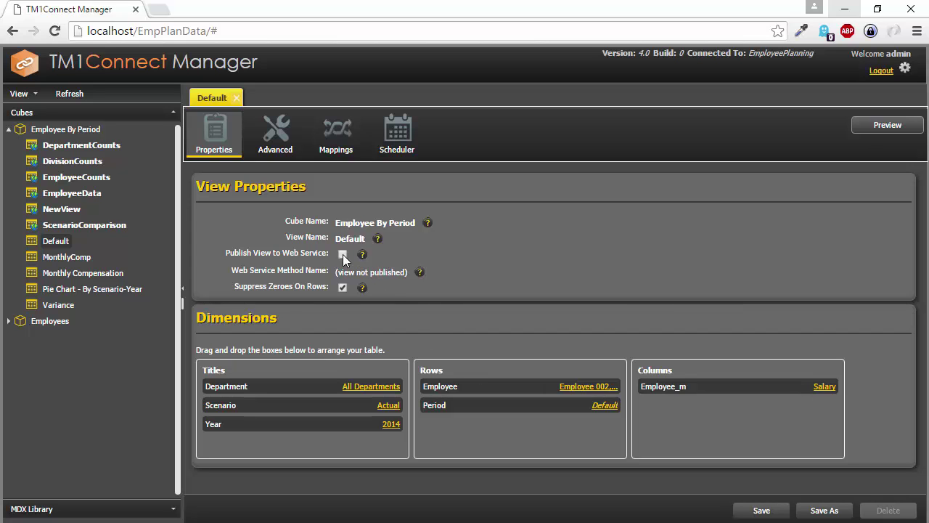
Switch Employee_m's member selection from Salary to the Default subset and preview the resulting data.
click(824, 388)
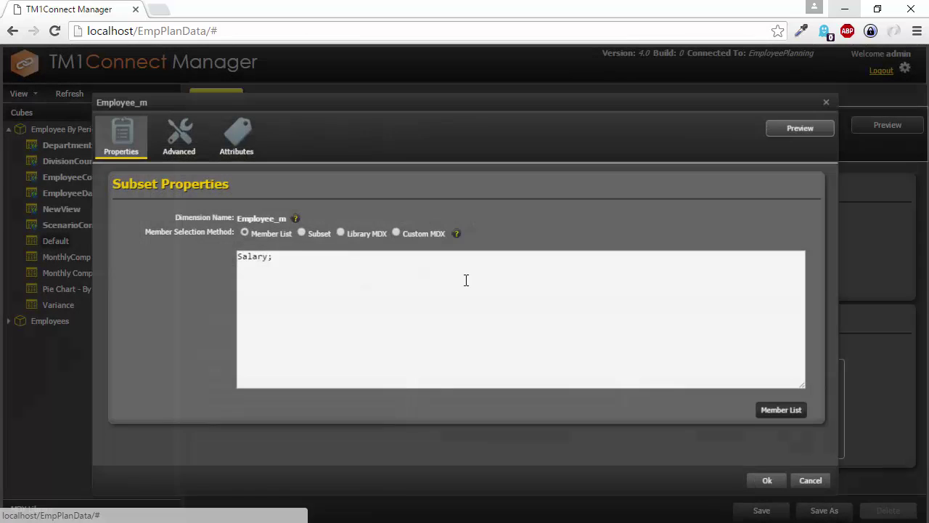
click(291, 229)
click(305, 256)
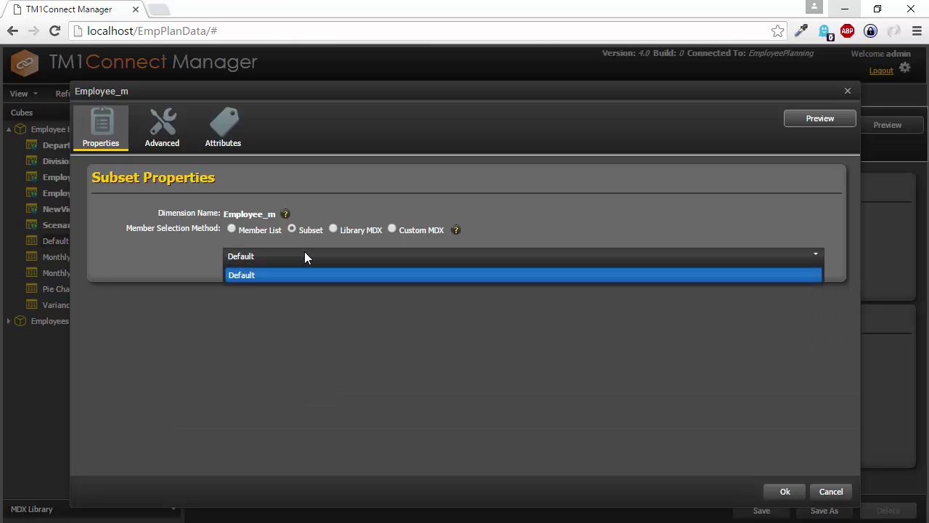
click(465, 273)
click(786, 494)
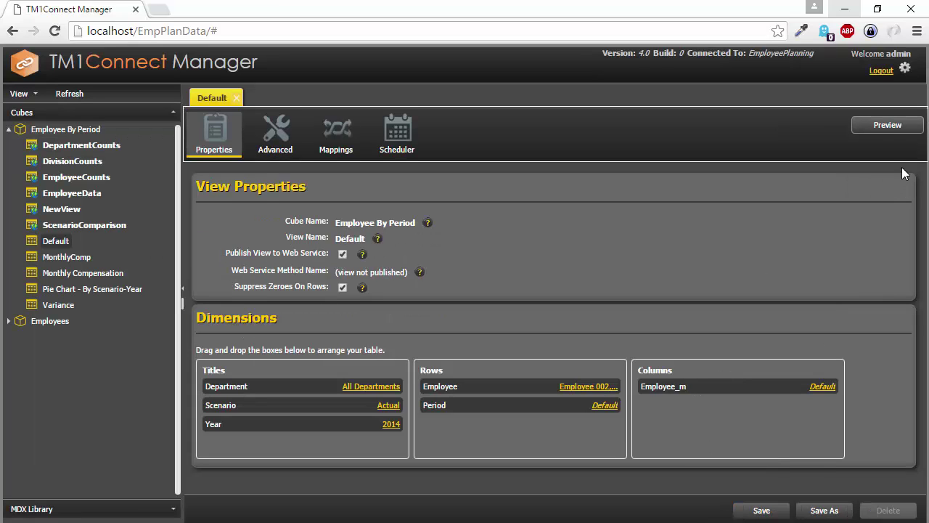
click(886, 125)
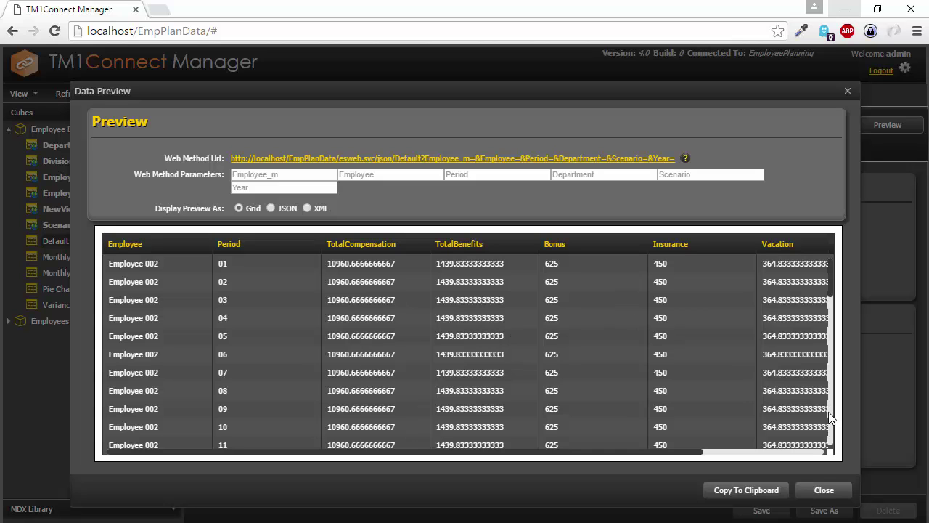
scroll(832, 415, down, 3)
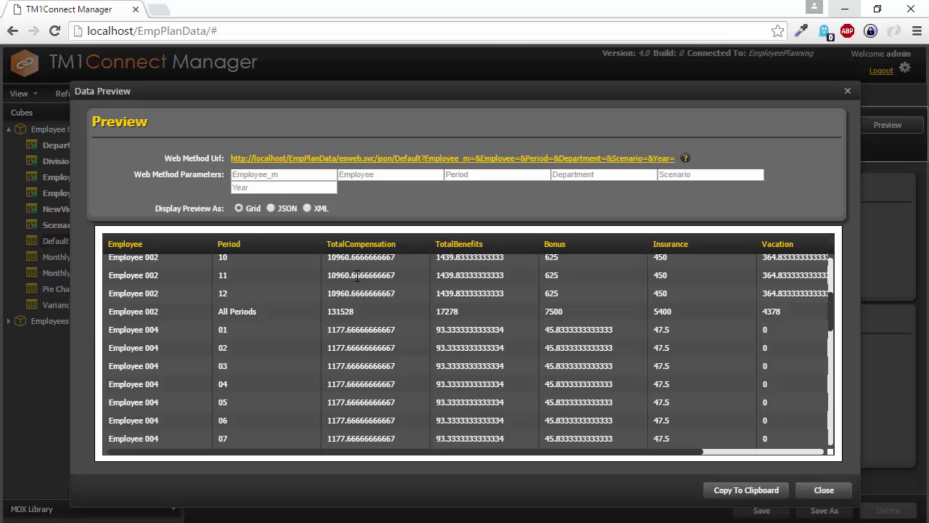
click(822, 487)
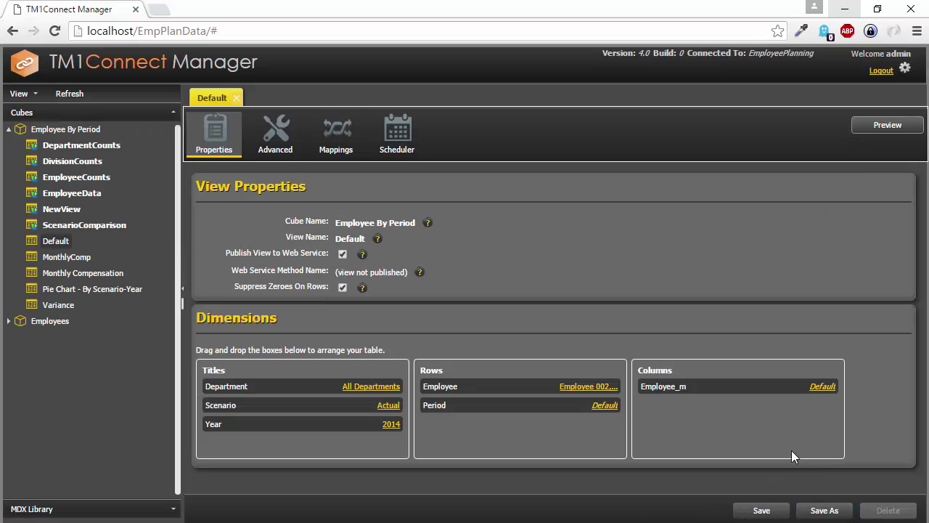
Change Period's subset from Default to Months Only, previewing it lists periods 01–12.
click(606, 405)
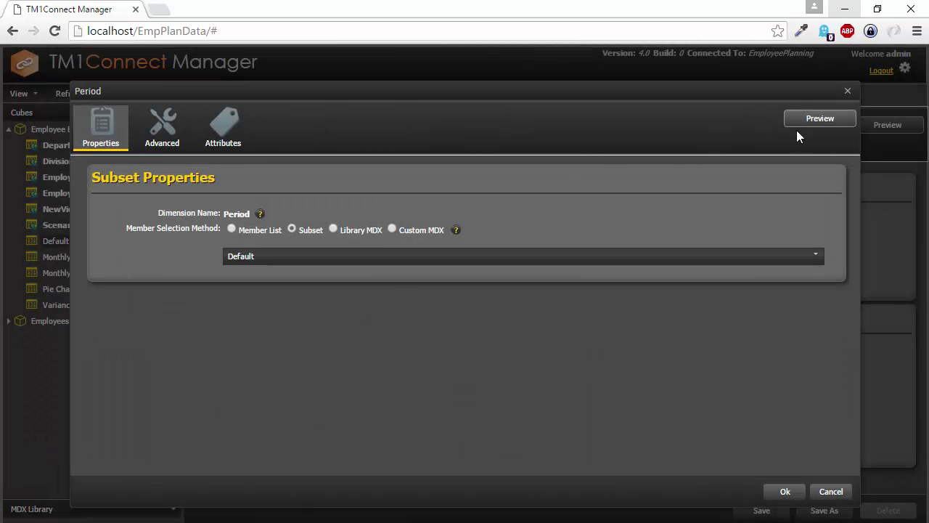
click(820, 120)
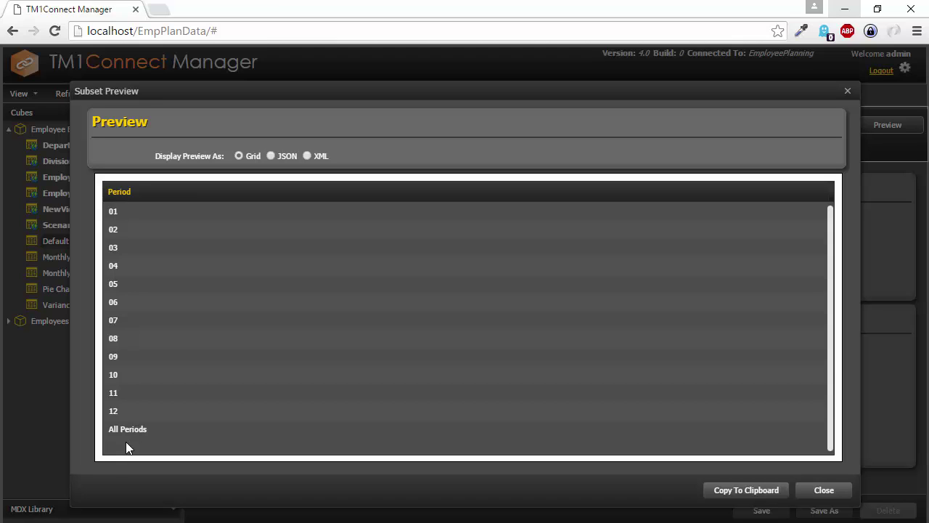
click(823, 491)
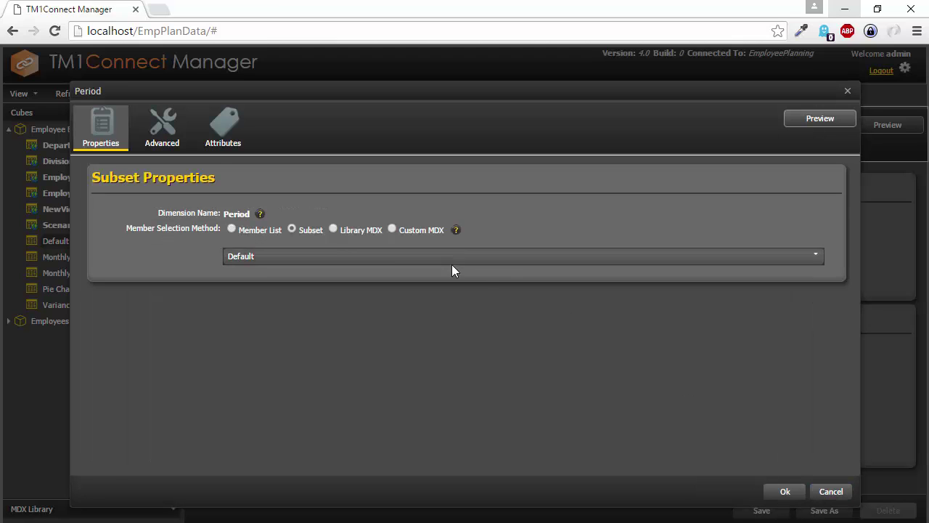
click(293, 257)
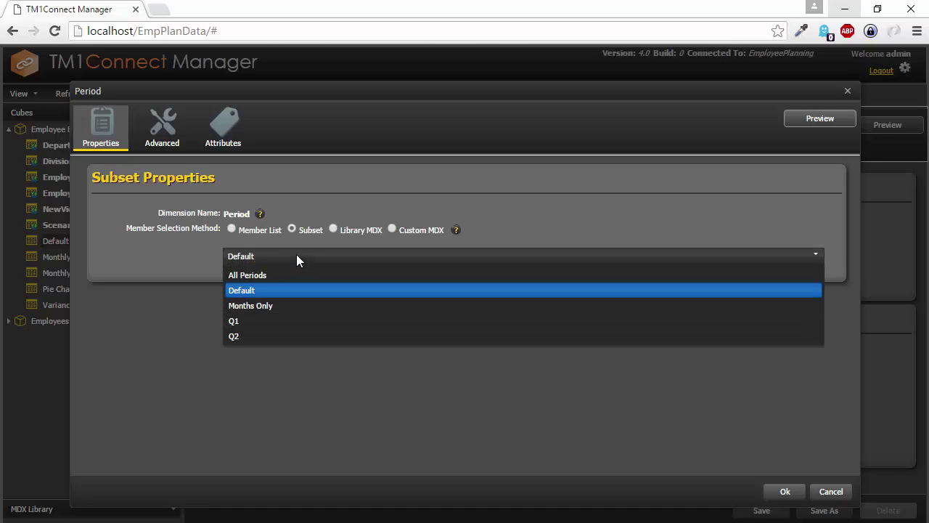
click(256, 306)
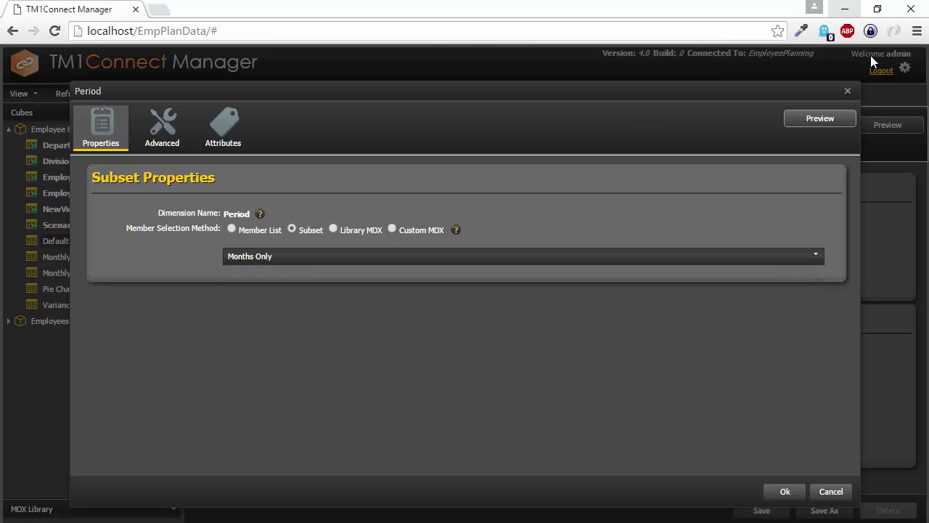
click(821, 119)
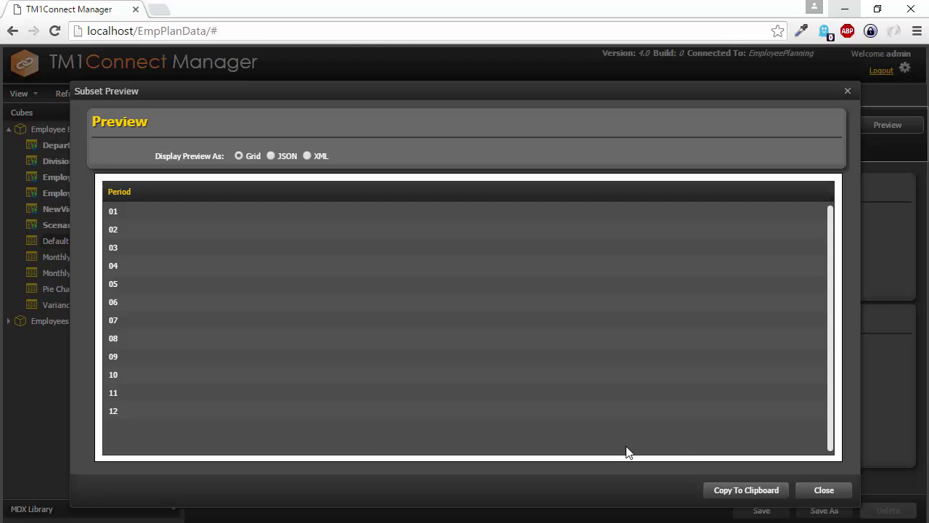
click(822, 492)
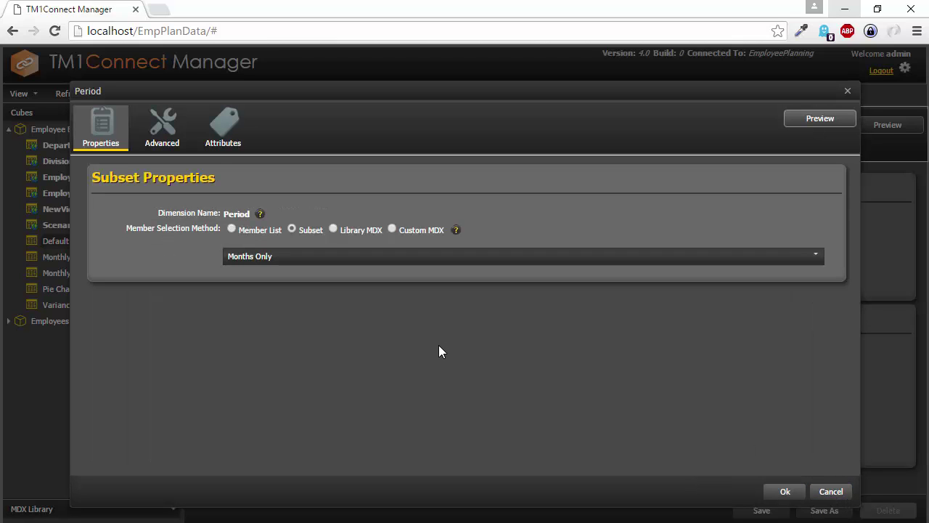
Enable Include Hierarchy for Period and preview the added All Periods and quarter levels.
click(166, 147)
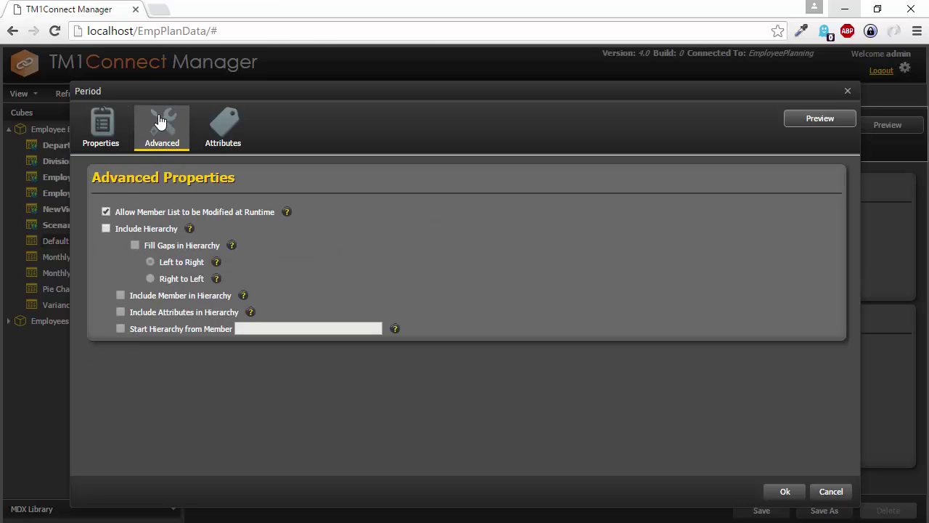
click(107, 228)
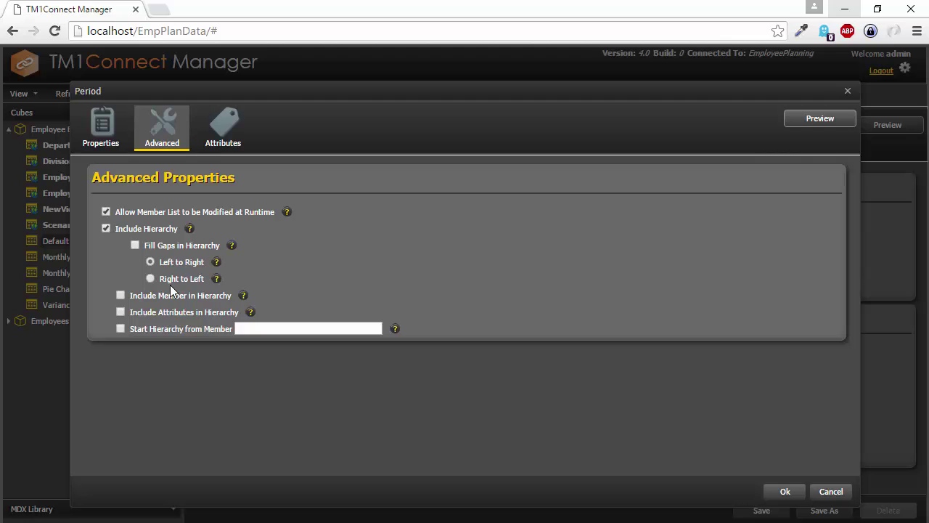
click(830, 118)
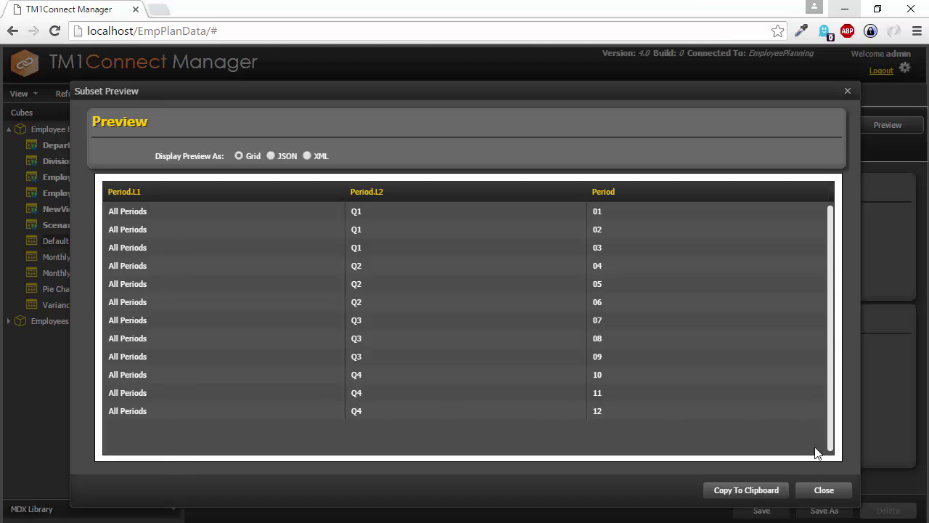
click(824, 491)
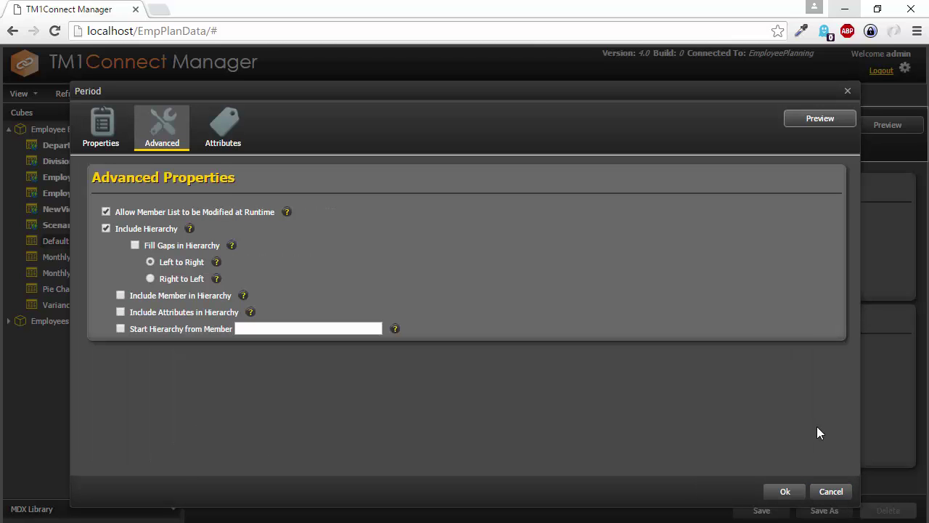
Confirm the Period settings and preview the view data with PeriodL1 and PeriodL2 columns.
click(785, 493)
click(893, 130)
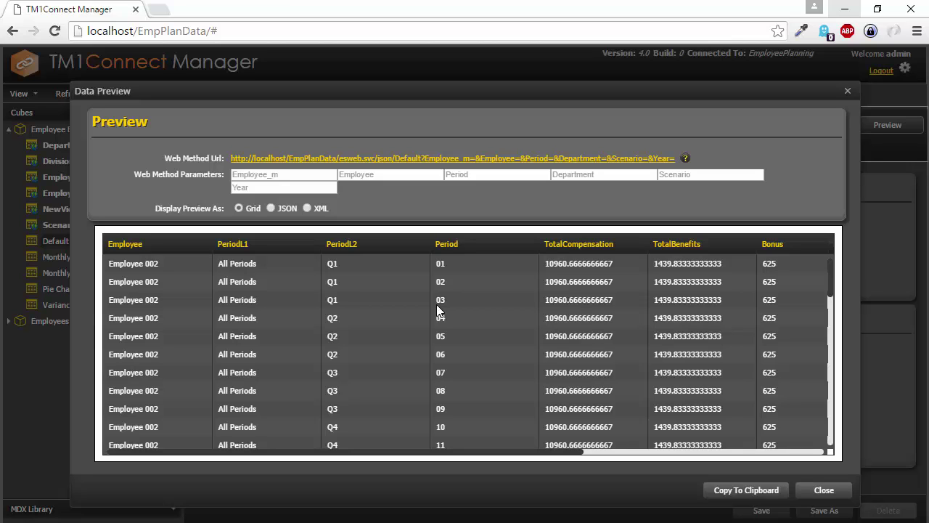
click(814, 494)
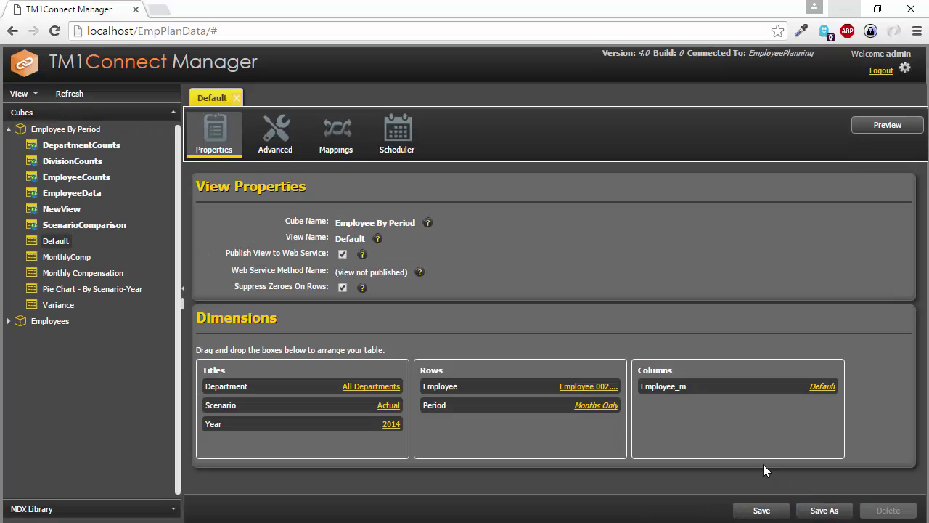
Include Period's FullName attribute, check month names like January, and preview the Default view's data.
click(593, 409)
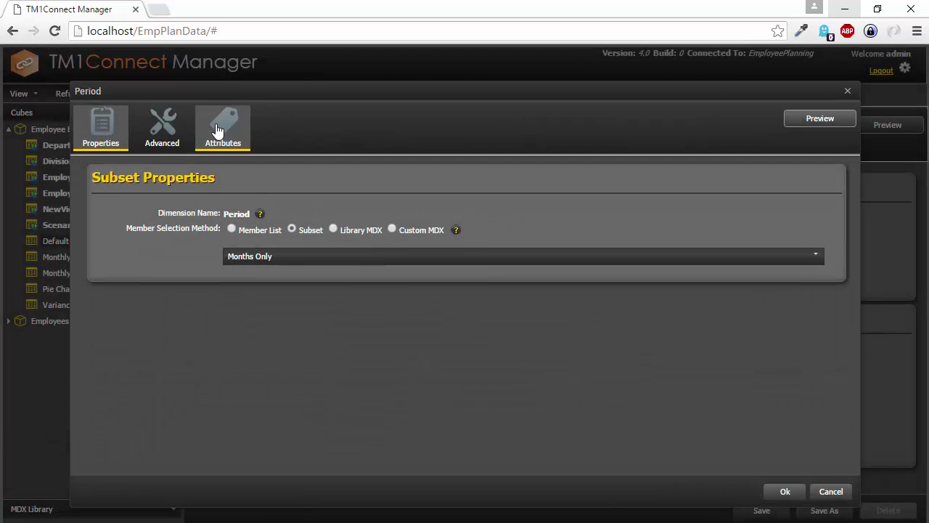
click(222, 130)
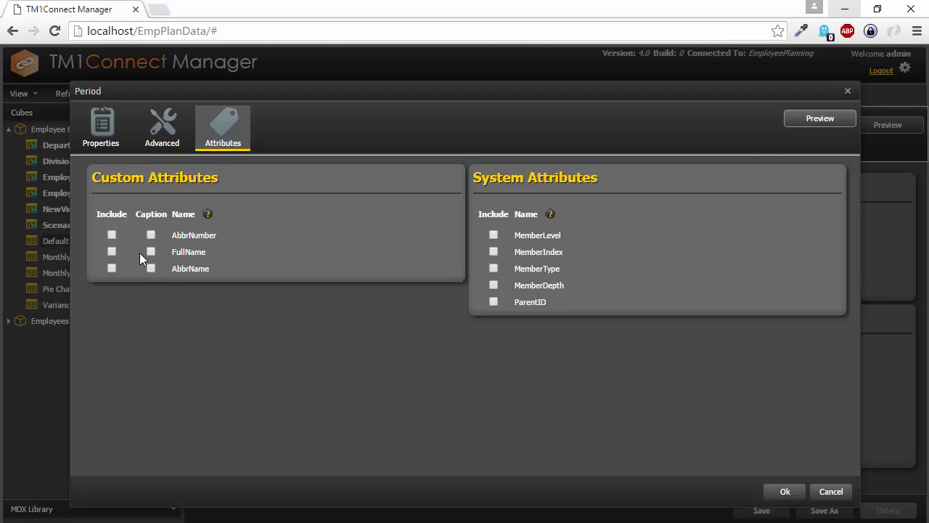
click(112, 252)
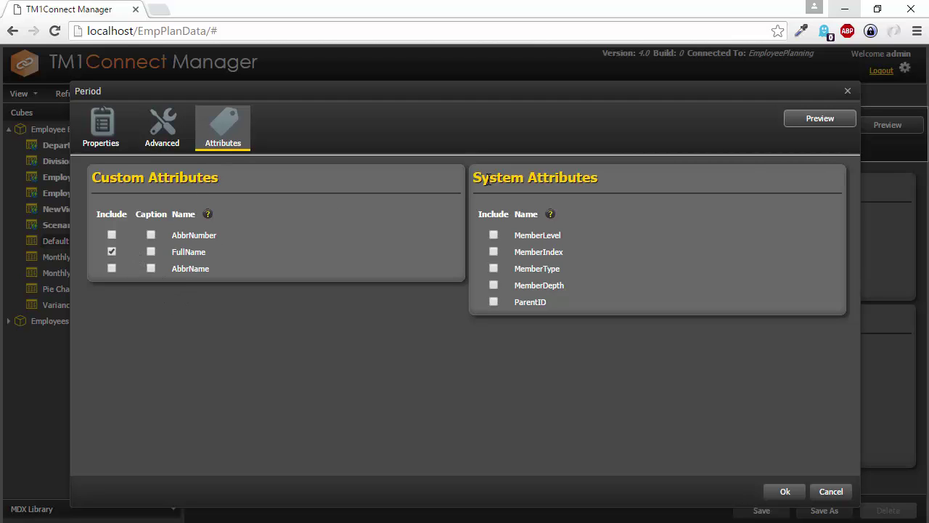
click(822, 122)
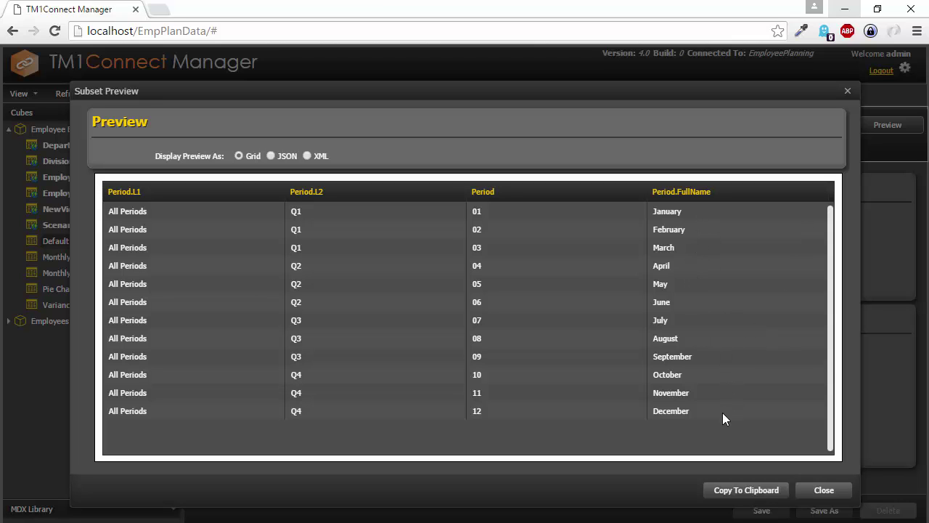
click(818, 491)
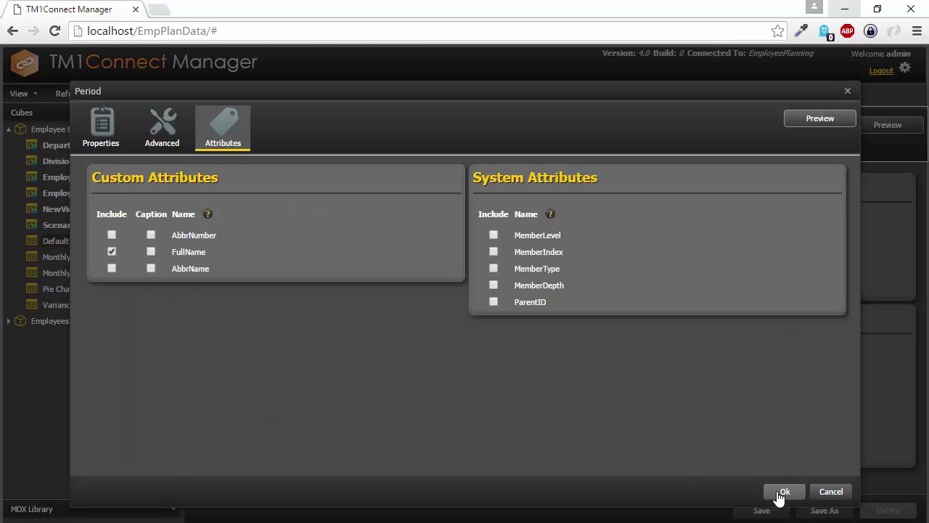
click(782, 491)
click(887, 125)
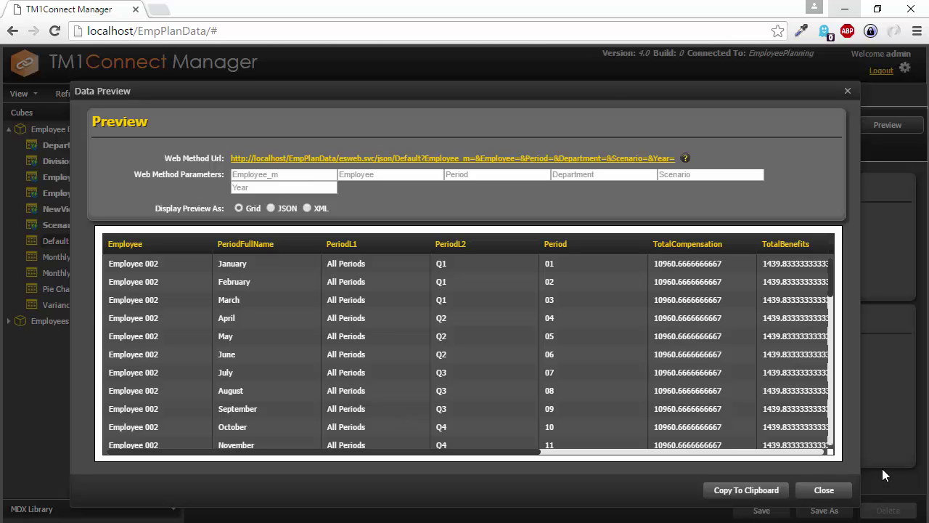
click(825, 490)
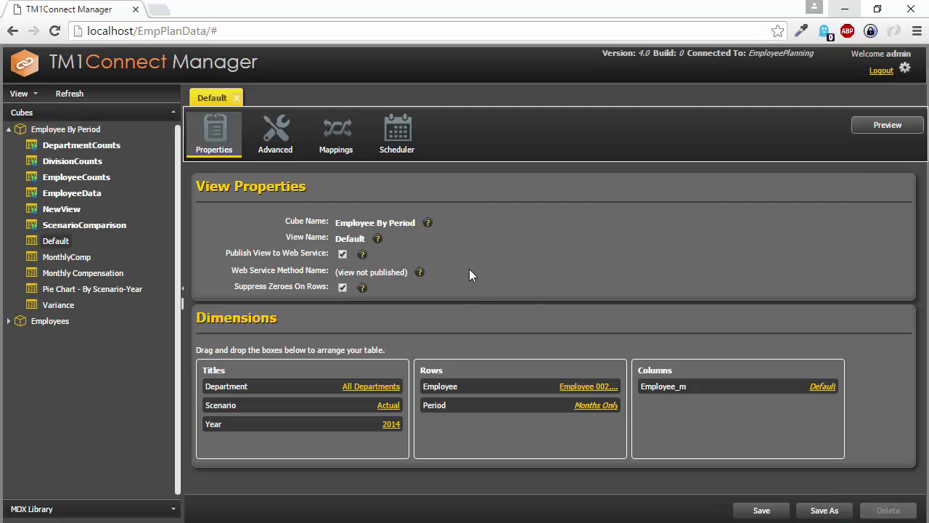
Show the Default view's nine mapped columns, Employee through Salary, including PeriodFullName.
click(332, 138)
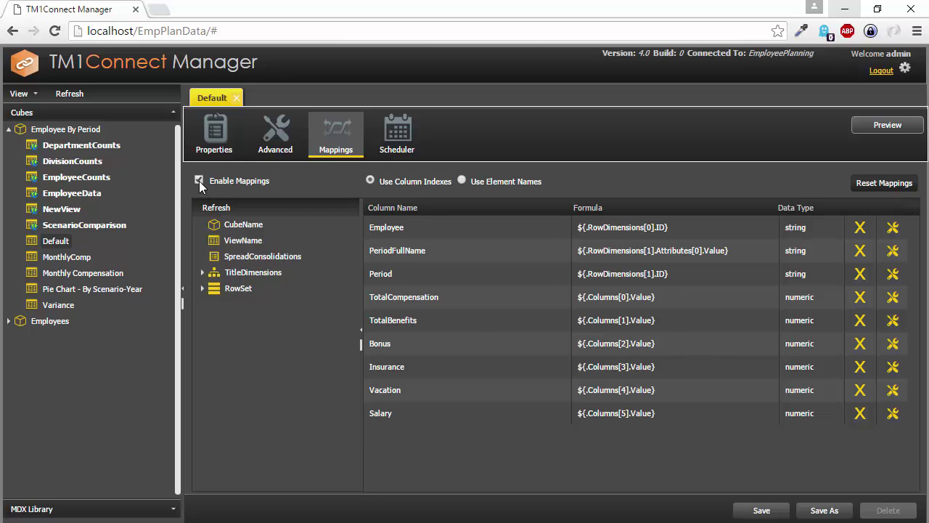
Open the ScenarioComparison view, review its column mappings, and highlight its publish-as-web-service setting.
double_click(57, 227)
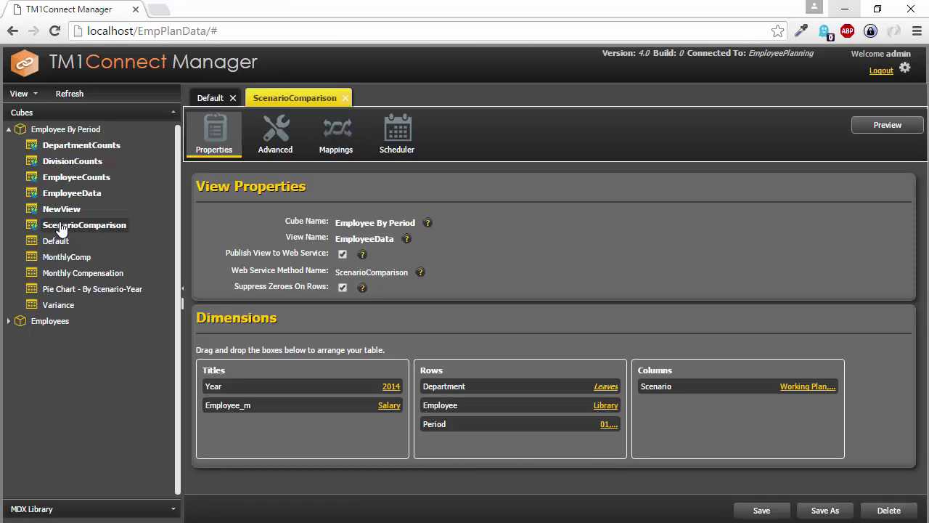
click(338, 136)
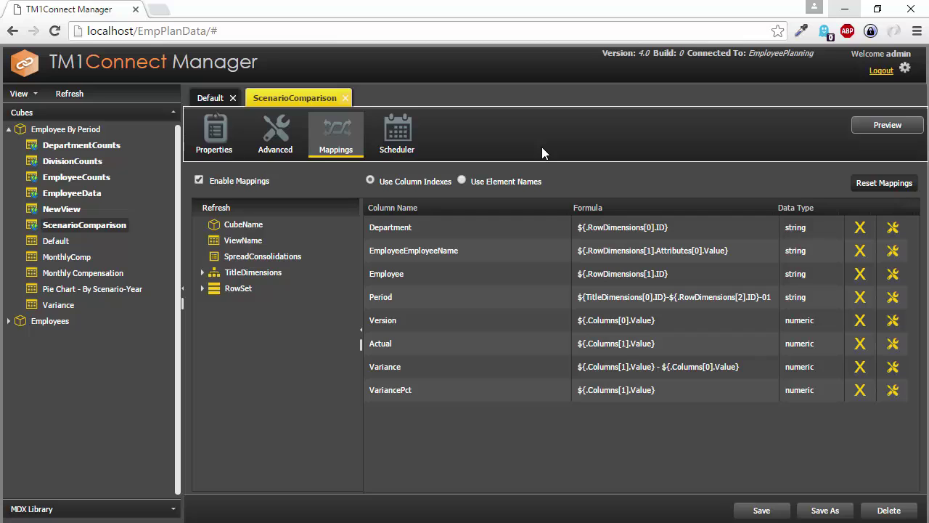
click(214, 138)
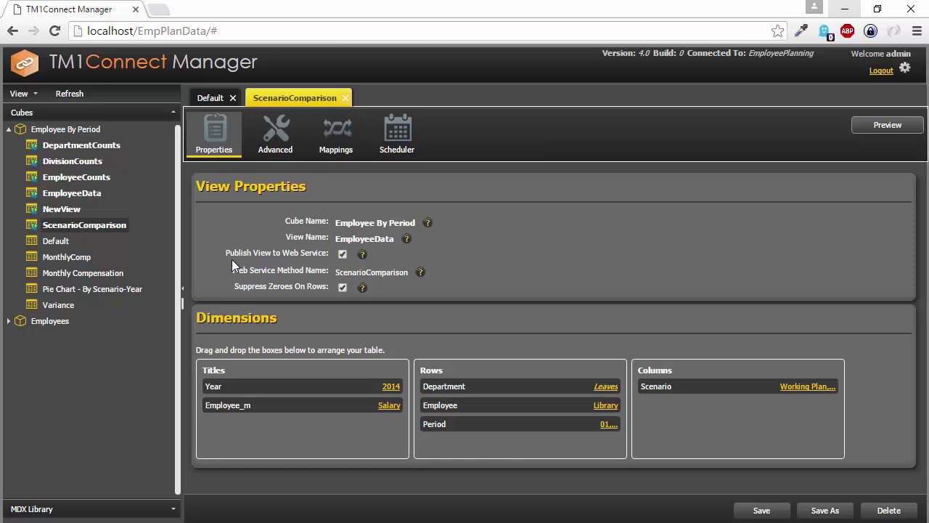
drag(229, 253, 327, 251)
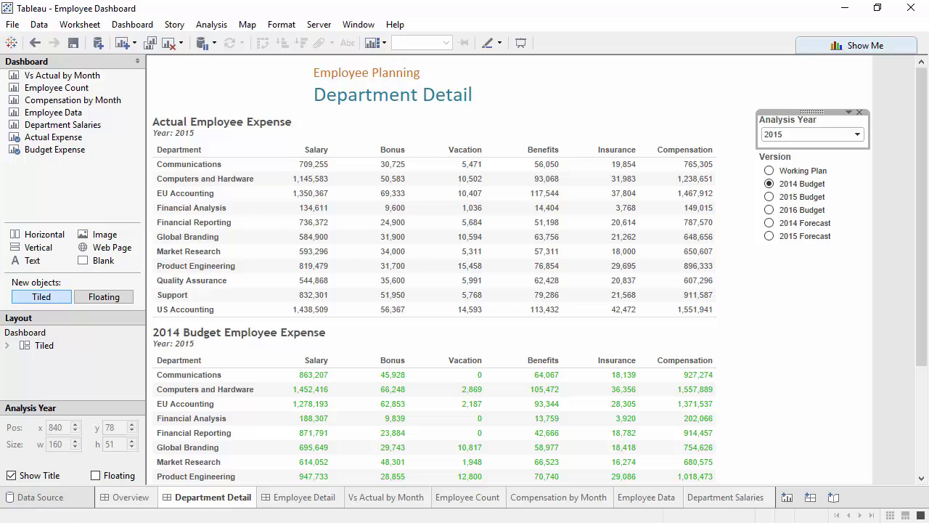
On the Data Source page, switch through Variance Data and DepartmentCounts, refreshing DepartmentCounts' preview rows.
click(37, 500)
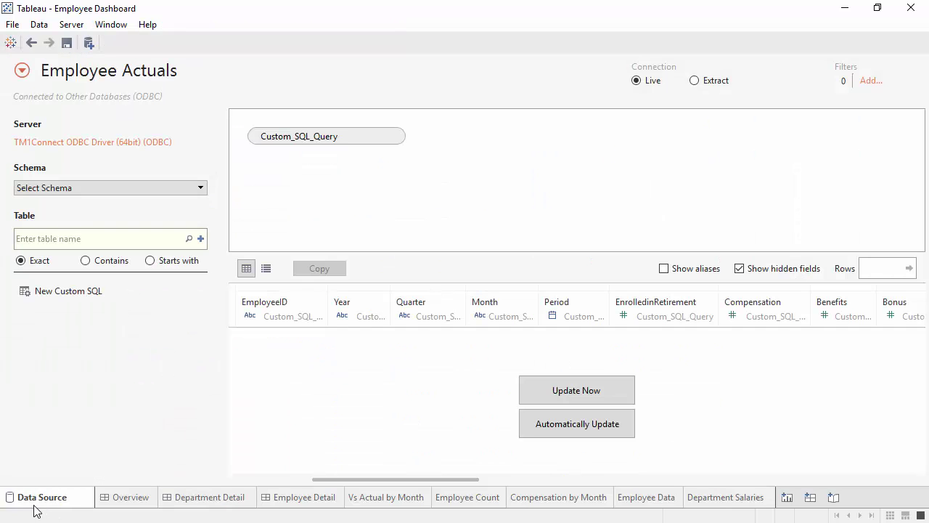
click(23, 69)
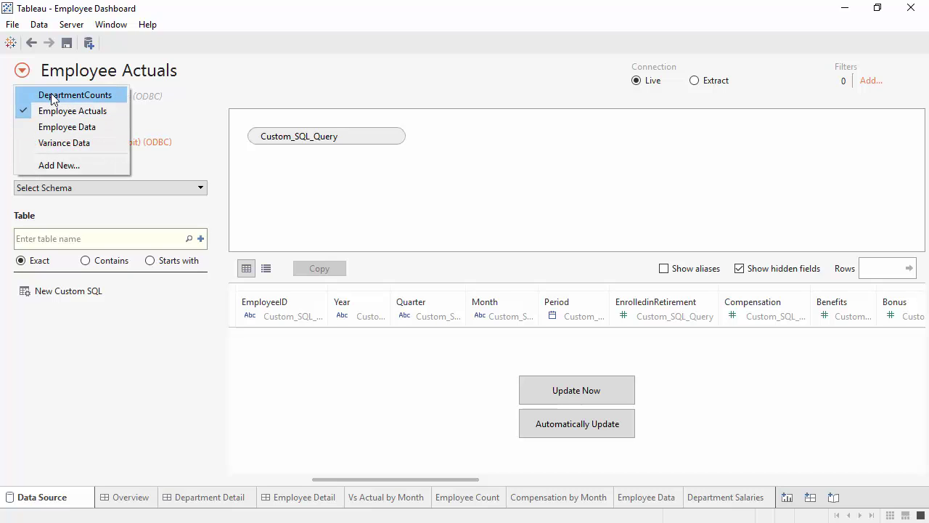
click(51, 144)
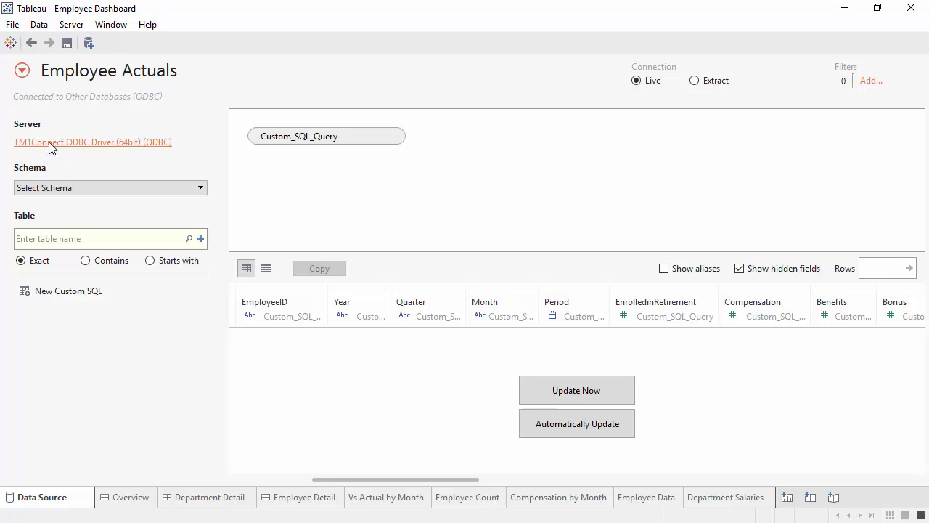
click(21, 70)
click(50, 96)
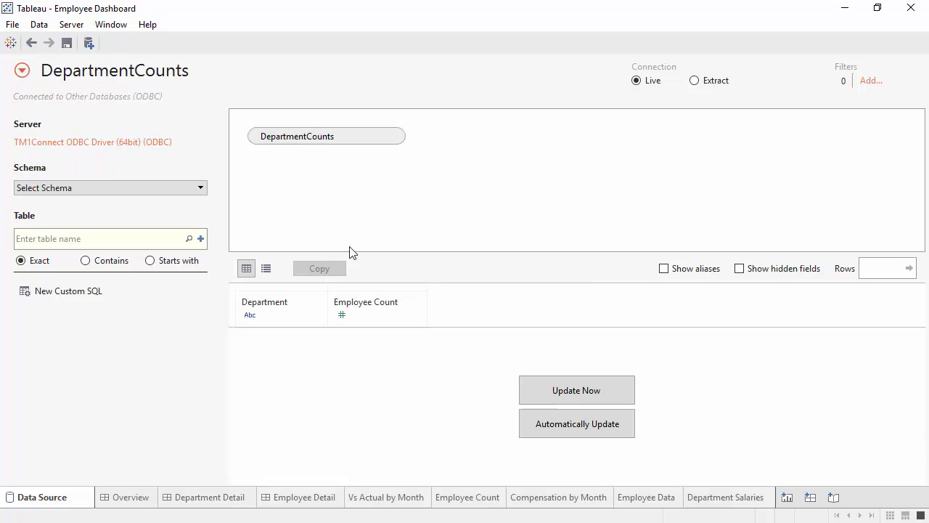
click(554, 392)
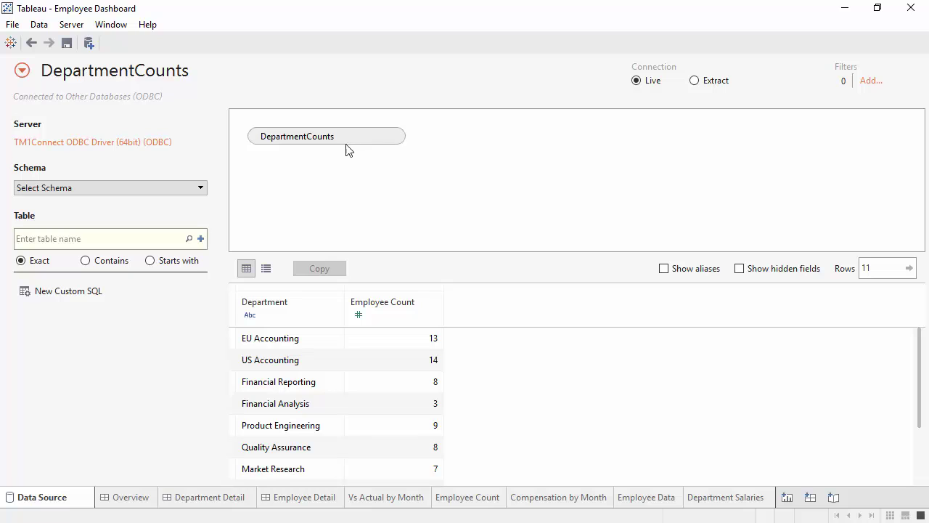
click(22, 71)
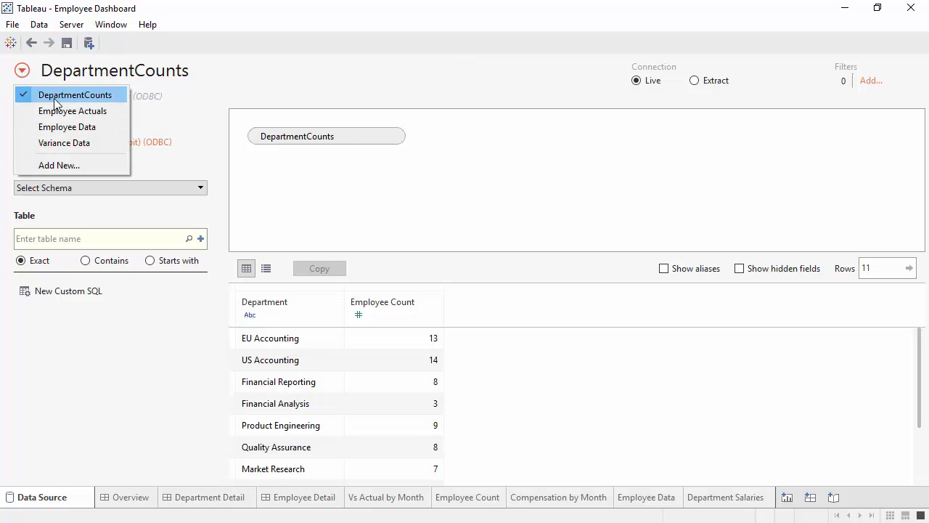
click(69, 127)
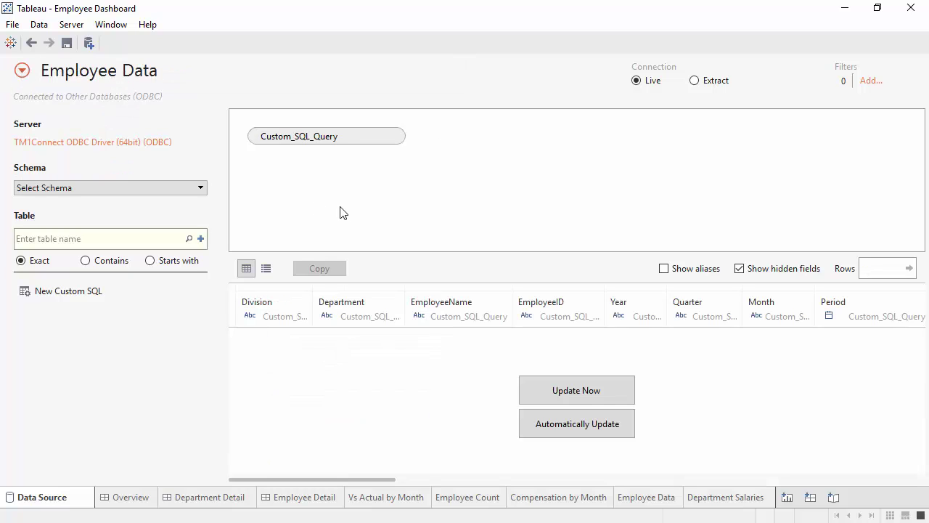
double_click(379, 137)
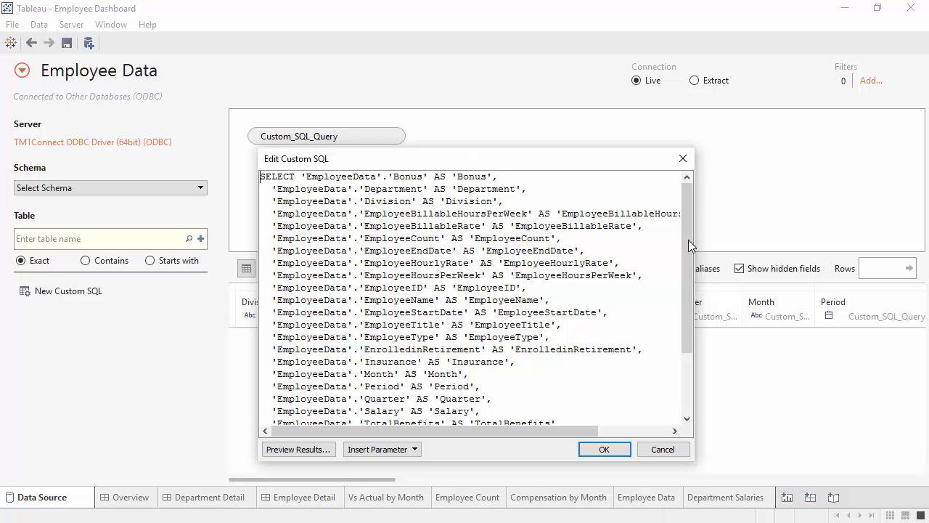
drag(687, 243, 685, 358)
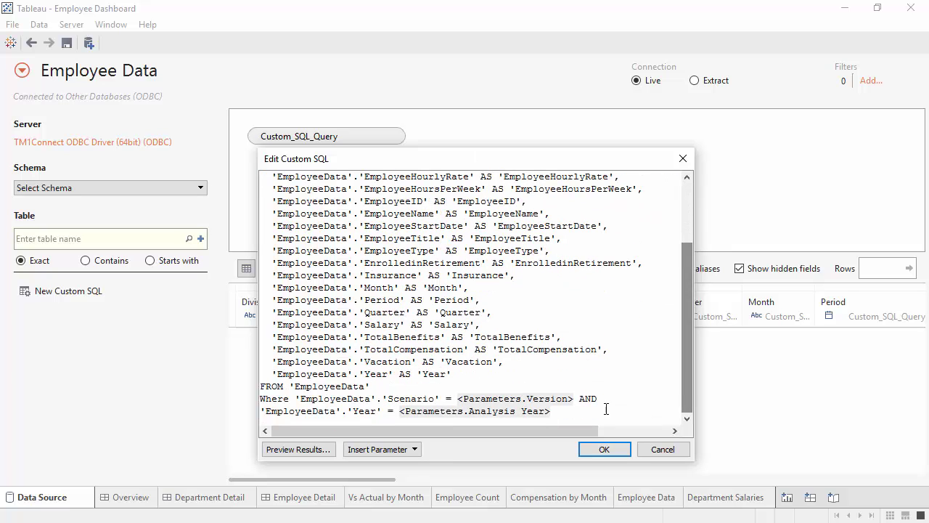
click(461, 400)
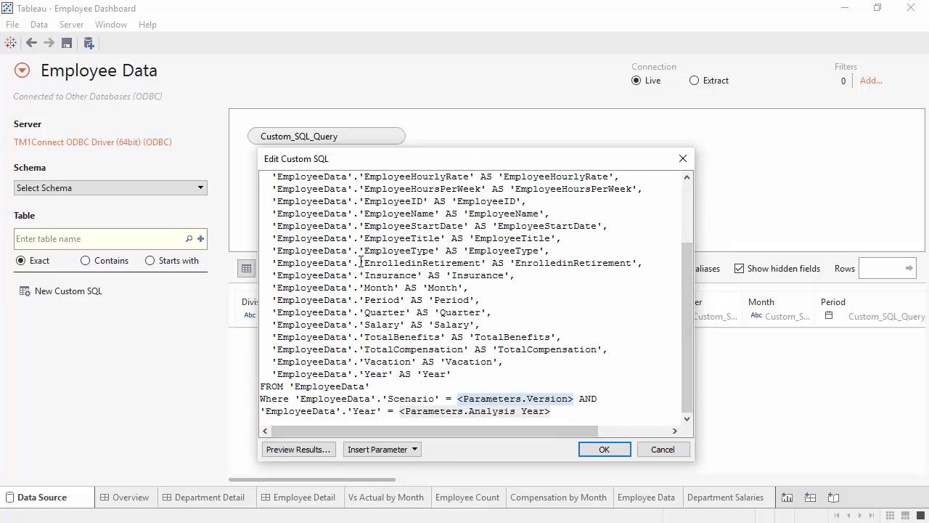
click(687, 194)
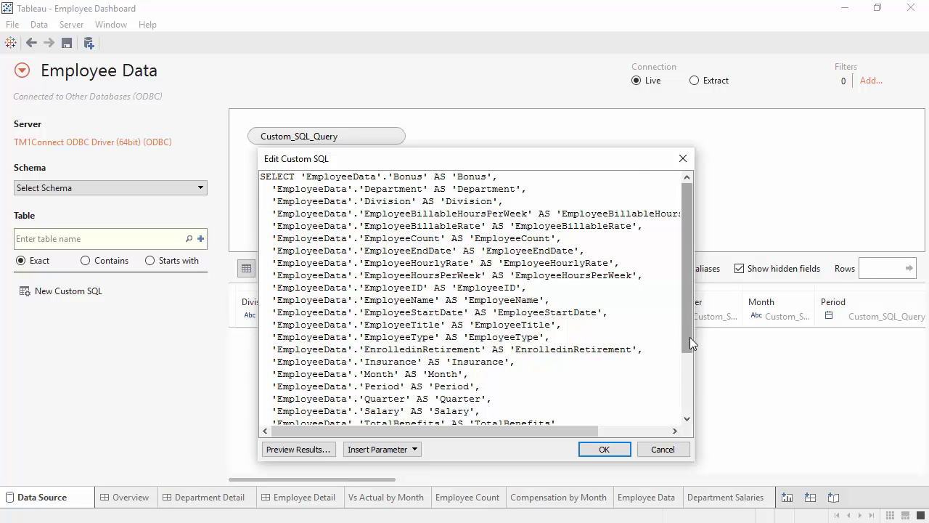
drag(690, 337, 688, 398)
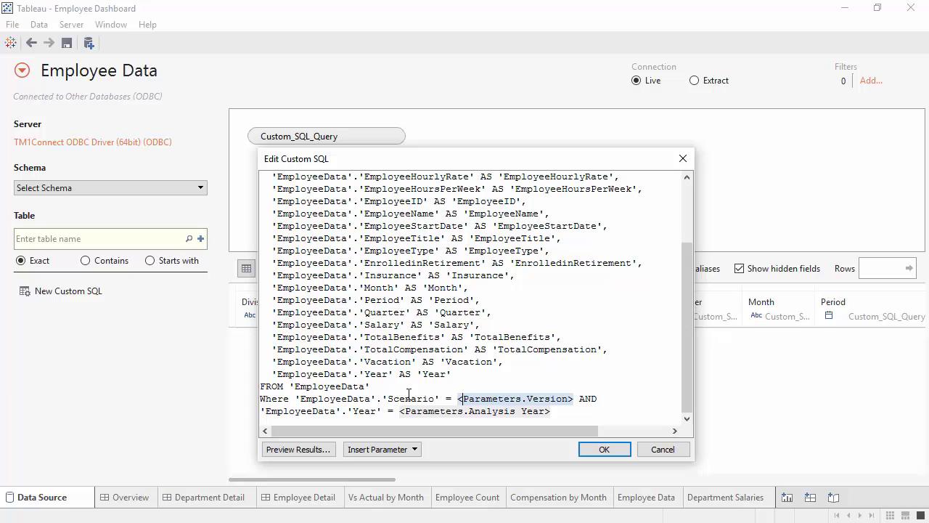
Close the custom SQL unchanged and return to the top of the Overview dashboard.
click(664, 450)
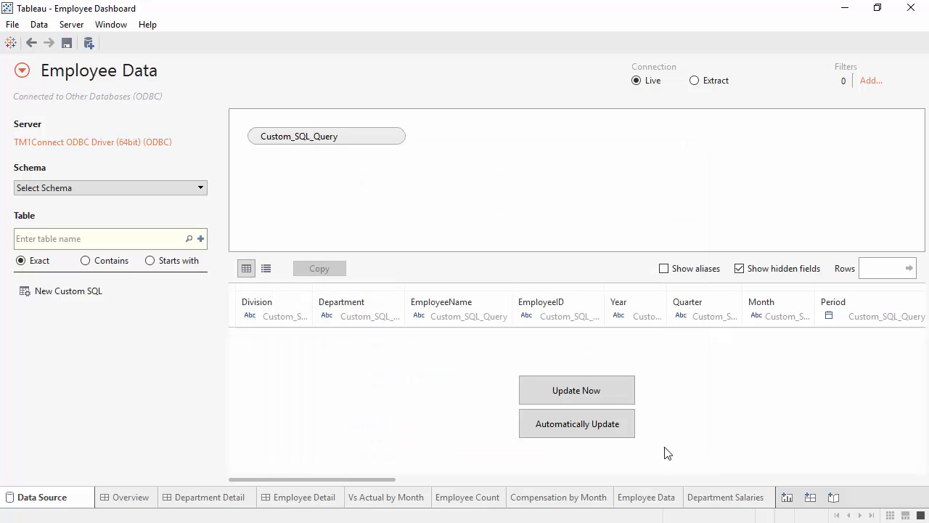
click(135, 500)
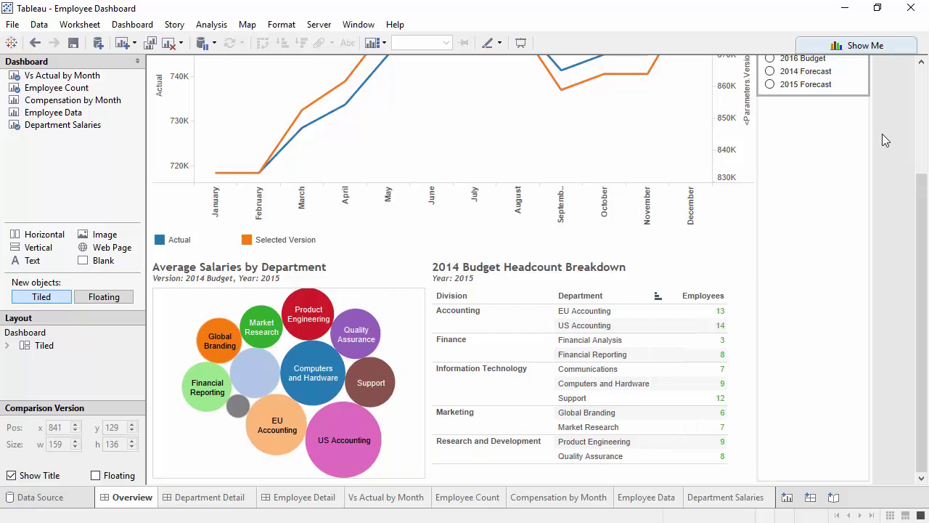
scroll(924, 96, up, 3)
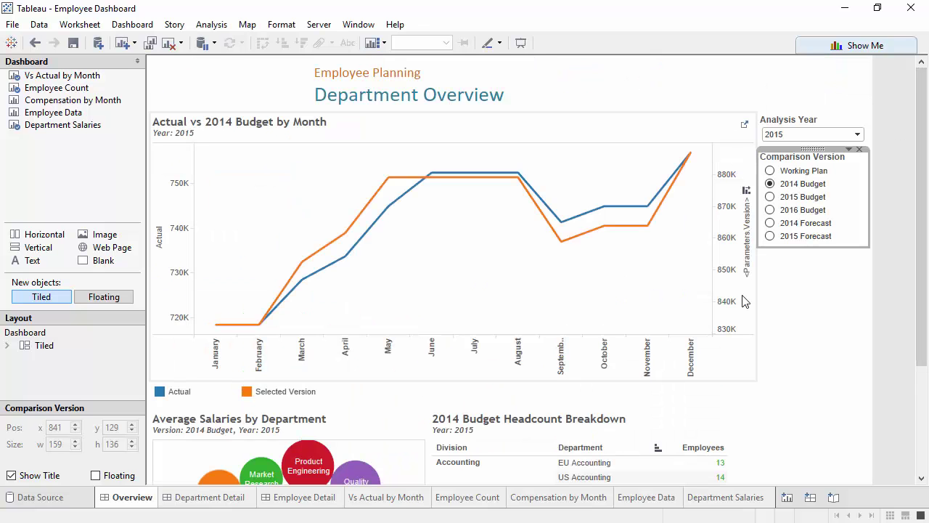